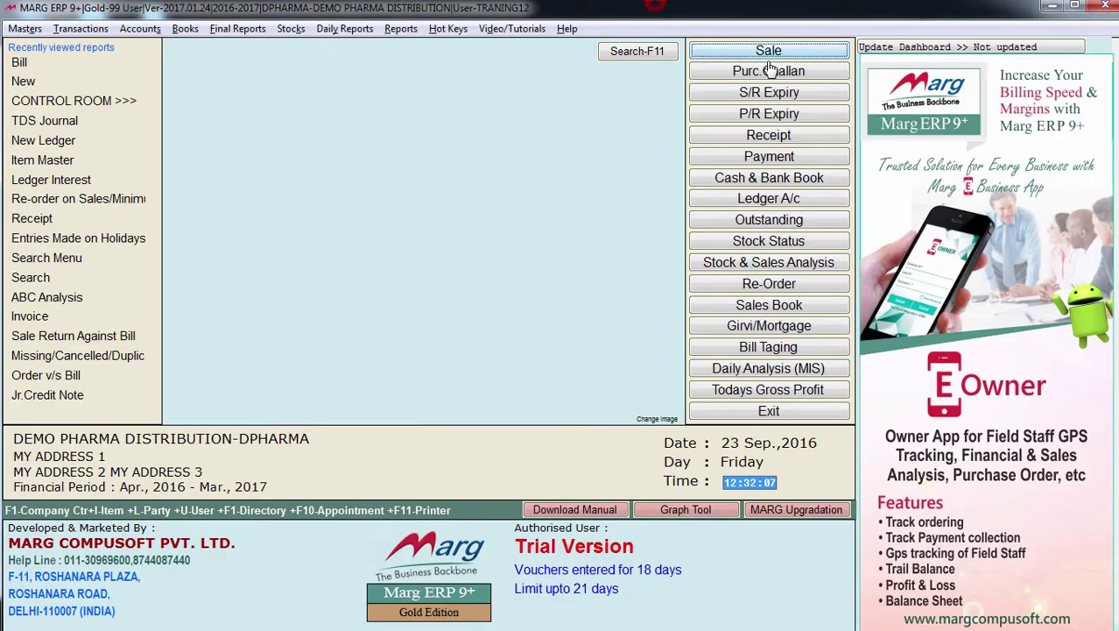
Start a new sale entry and select AHUJA MEDICINE CENTRE as the party ledger.
{"action": "left_click", "coordinate": [765, 49]}
{"action": "key", "text": "Return"}
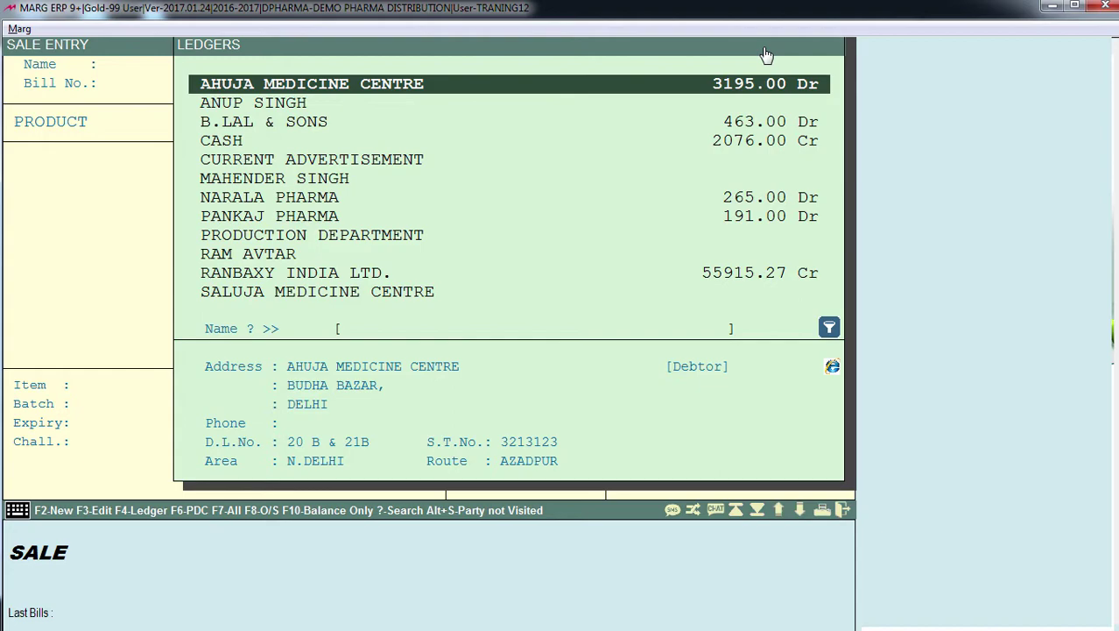
{"action": "key", "text": "Return"}
{"action": "key", "text": "Return"}
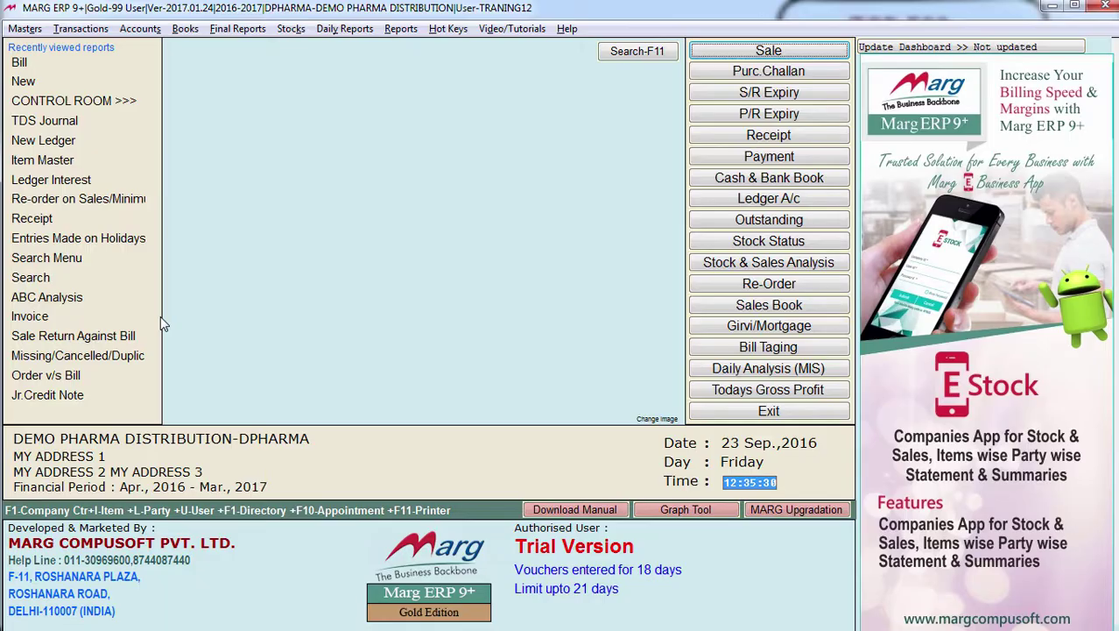
Open the PUSH SALE Items report from the Rate & Discount Master.
{"action": "key", "text": "alt+m"}
{"action": "key", "text": "Down"}
{"action": "key", "text": "Down"}
{"action": "key", "text": "Down"}
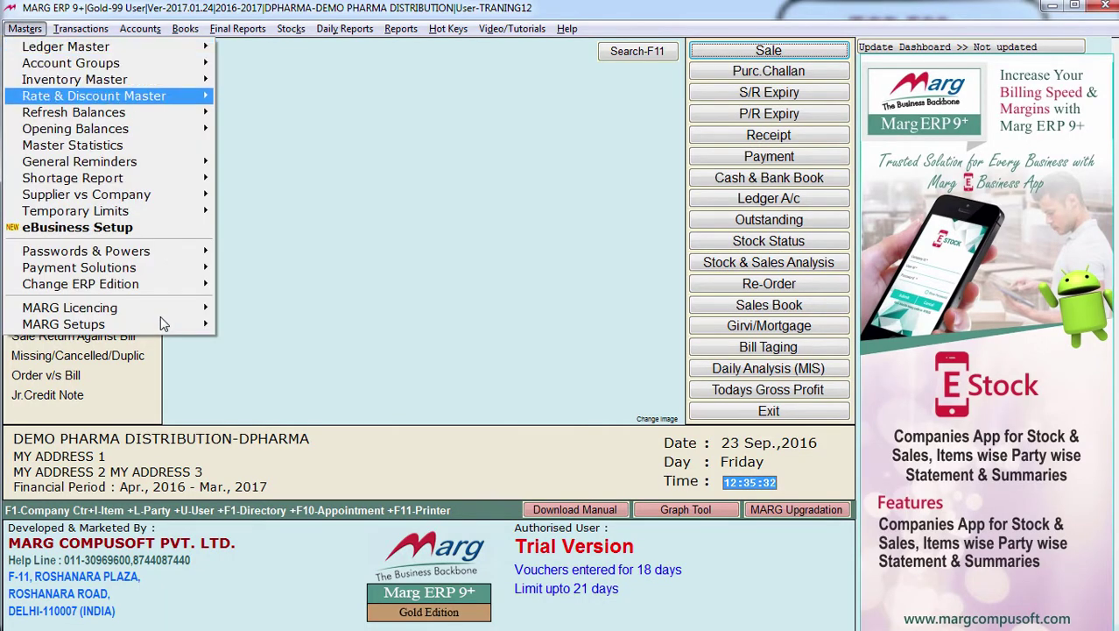
{"action": "key", "text": "Right"}
{"action": "key", "text": "Down"}
{"action": "key", "text": "Down"}
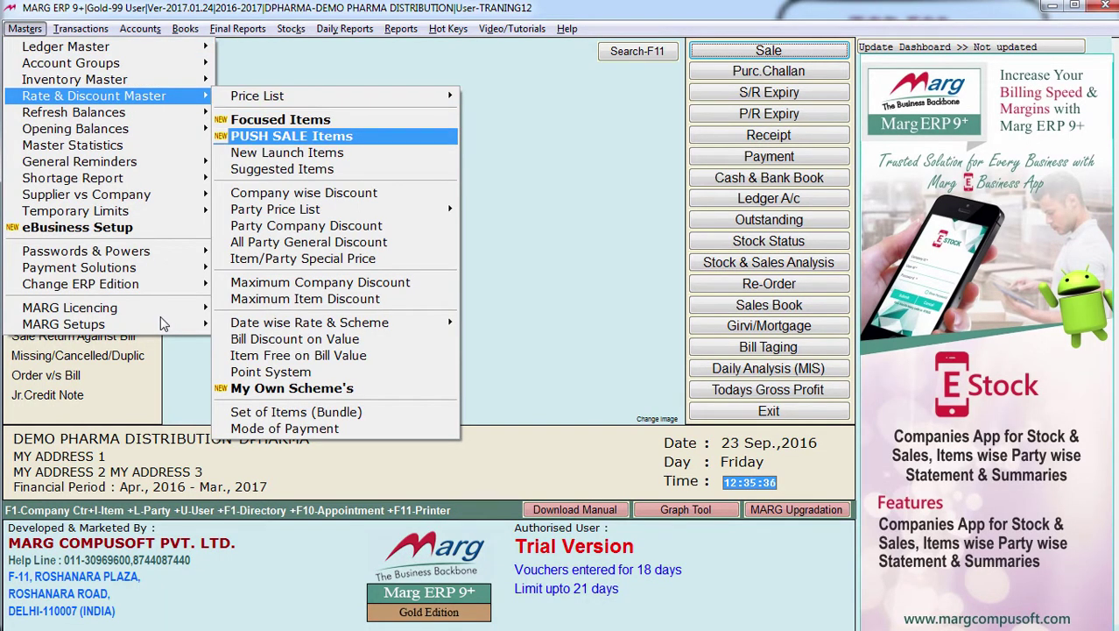
{"action": "key", "text": "Return"}
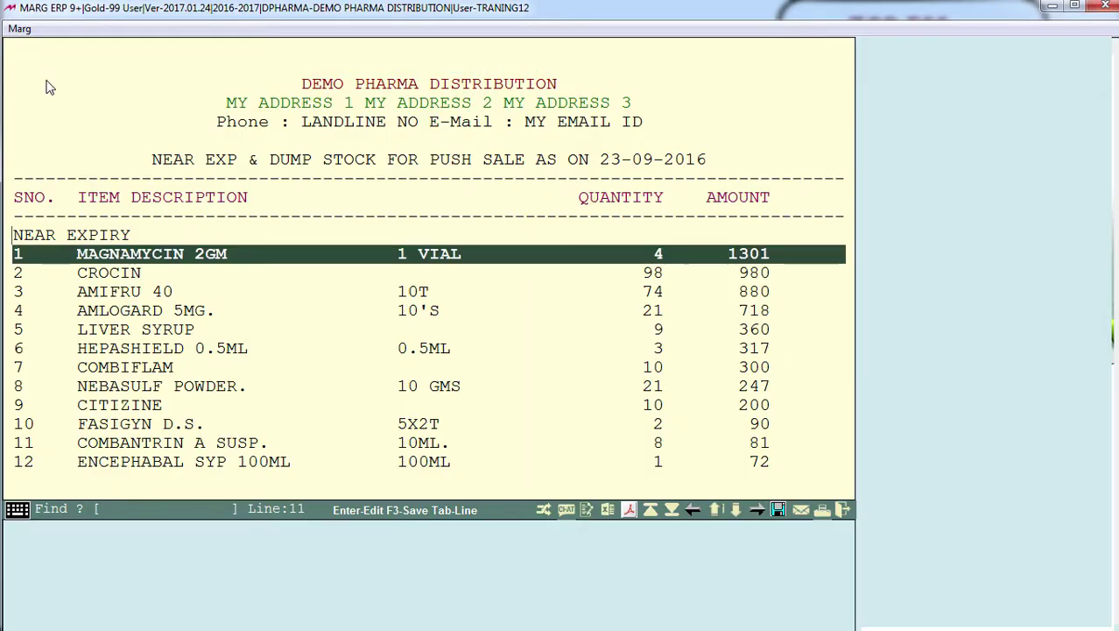
Examine the near expiry and dump stock items listed in the push sale report.
{"action": "key", "text": "Up"}
{"action": "key", "text": "Up"}
{"action": "key", "text": "Down"}
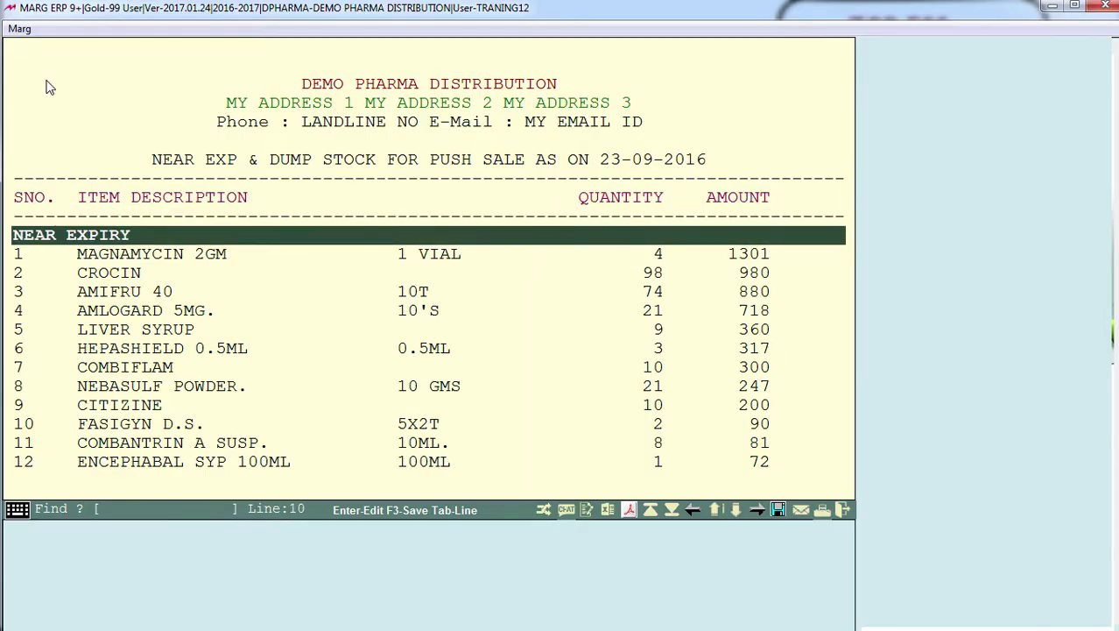
{"action": "key", "text": "Down"}
{"action": "key", "text": "Down"}
{"action": "key", "text": "Down"}
{"action": "key", "text": "Down"}
{"action": "key", "text": "Down"}
{"action": "key", "text": "Down"}
{"action": "key", "text": "Down"}
{"action": "key", "text": "Down"}
{"action": "key", "text": "Down"}
{"action": "key", "text": "Down"}
{"action": "key", "text": "Down"}
{"action": "key", "text": "Down"}
{"action": "key", "text": "Down"}
{"action": "key", "text": "Down"}
{"action": "key", "text": "Down"}
{"action": "key", "text": "Down"}
{"action": "key", "text": "Down"}
{"action": "key", "text": "Down"}
{"action": "key", "text": "Down"}
{"action": "key", "text": "Down"}
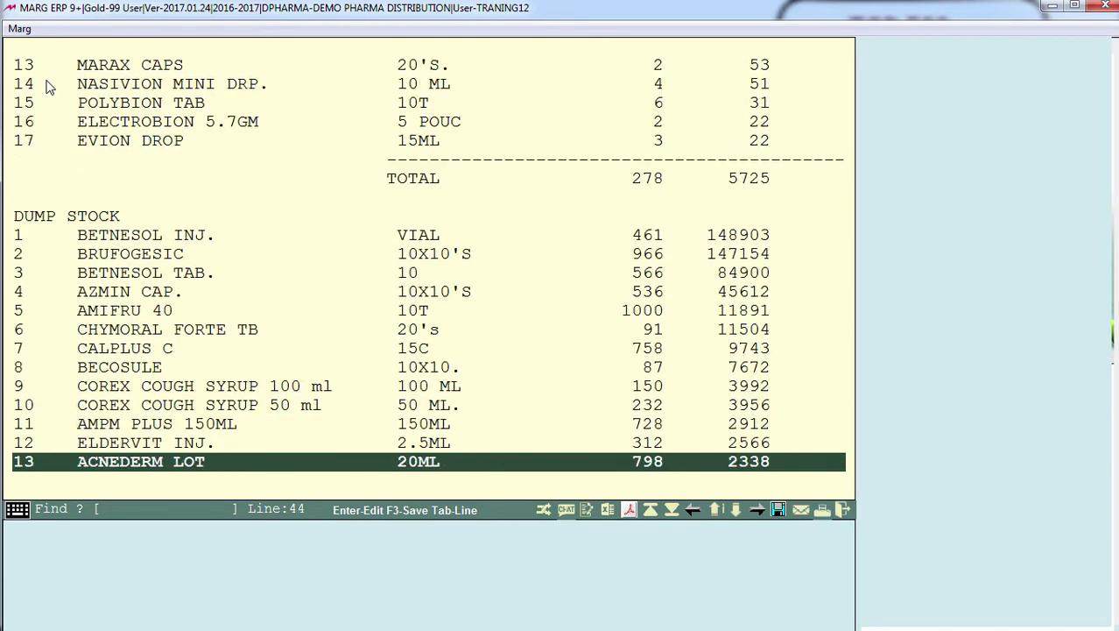
{"action": "key", "text": "Down"}
{"action": "key", "text": "Down"}
{"action": "key", "text": "Down"}
{"action": "key", "text": "Down"}
{"action": "key", "text": "Down"}
Preview the push sale report in GUI-View format and enlarge the preview window.
{"action": "left_click", "coordinate": [263, 122]}
{"action": "left_click", "coordinate": [543, 442]}
{"action": "left_click", "coordinate": [627, 510]}
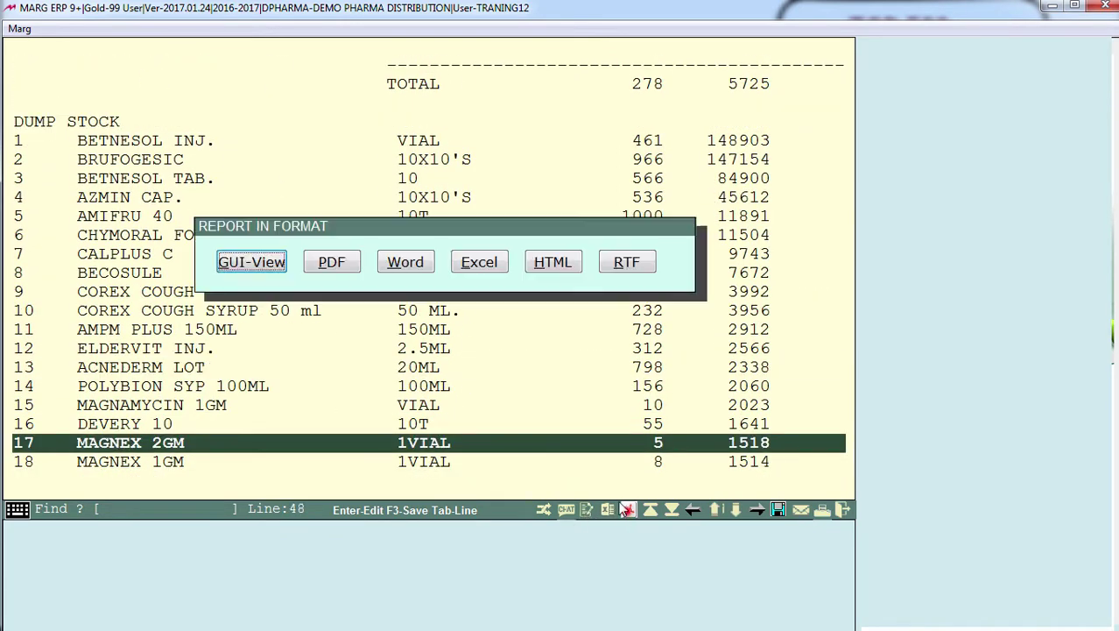
{"action": "left_click", "coordinate": [261, 261]}
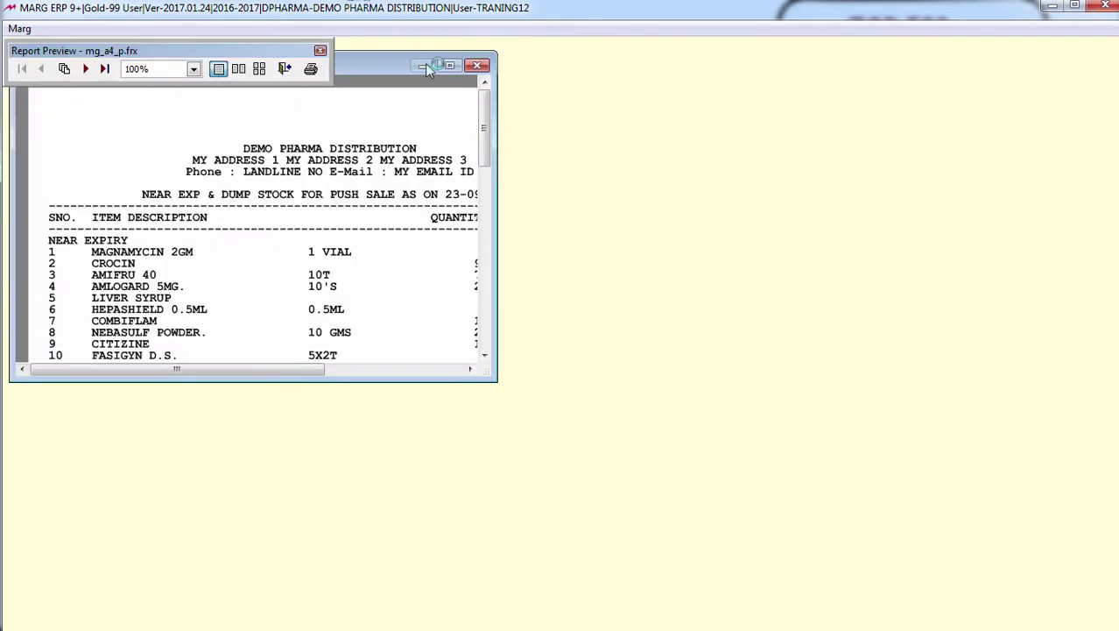
{"action": "left_click", "coordinate": [435, 65]}
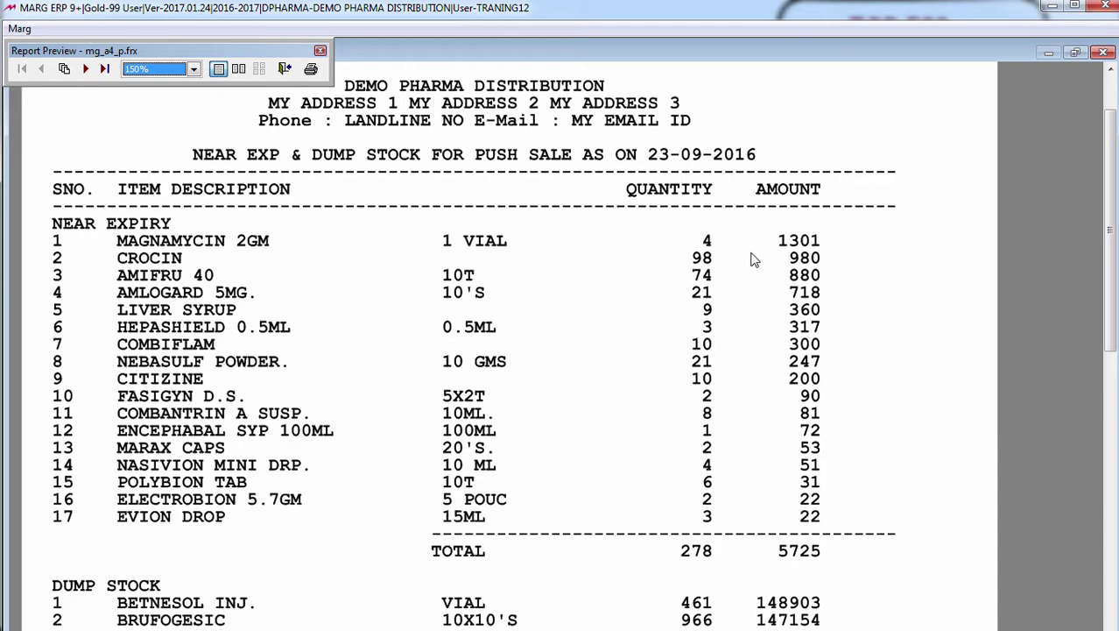
Review the near expiry and dump stock sections in the report preview, and close the preview and the report.
{"action": "scroll", "coordinate": [688, 355], "scroll_direction": "down", "scroll_amount": 3}
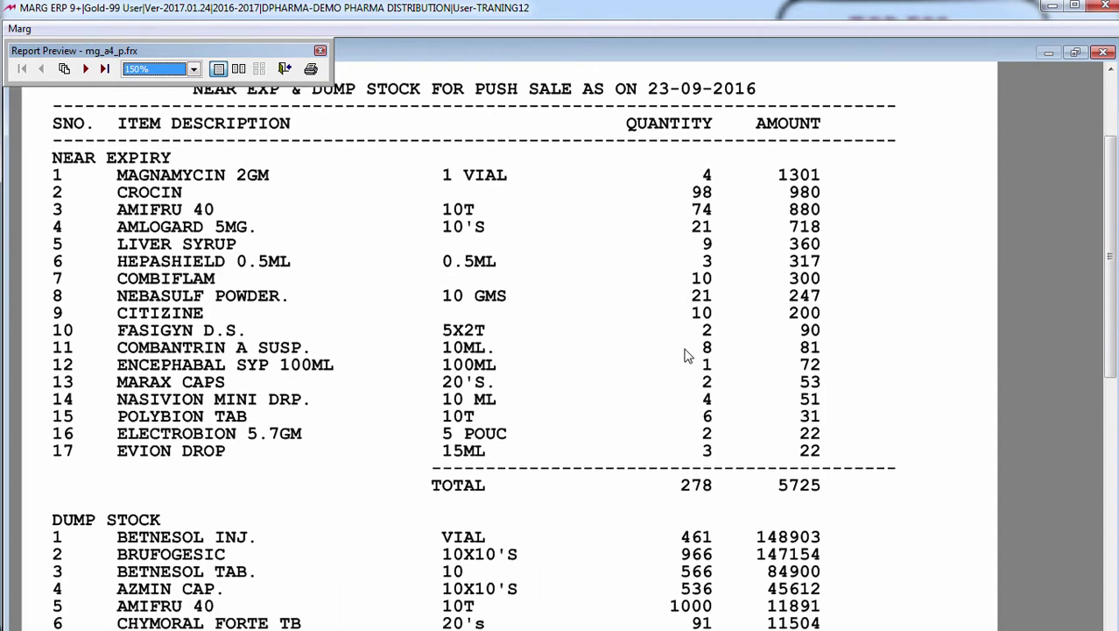
{"action": "scroll", "coordinate": [688, 356], "scroll_direction": "down", "scroll_amount": 3}
{"action": "scroll", "coordinate": [688, 356], "scroll_direction": "up", "scroll_amount": 3}
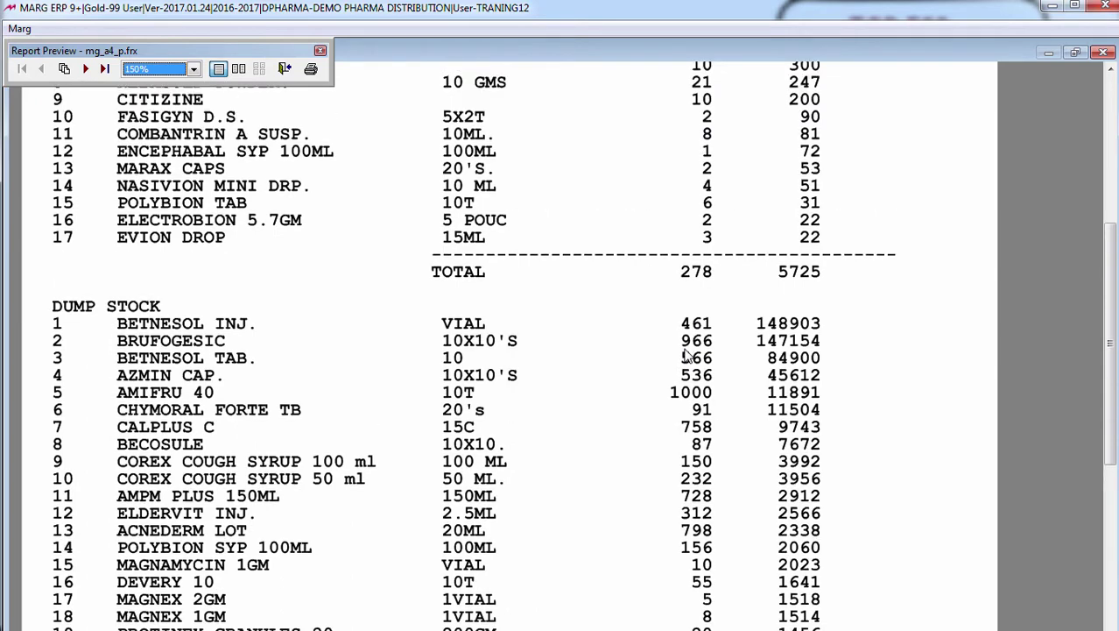
{"action": "scroll", "coordinate": [688, 356], "scroll_direction": "up", "scroll_amount": 3}
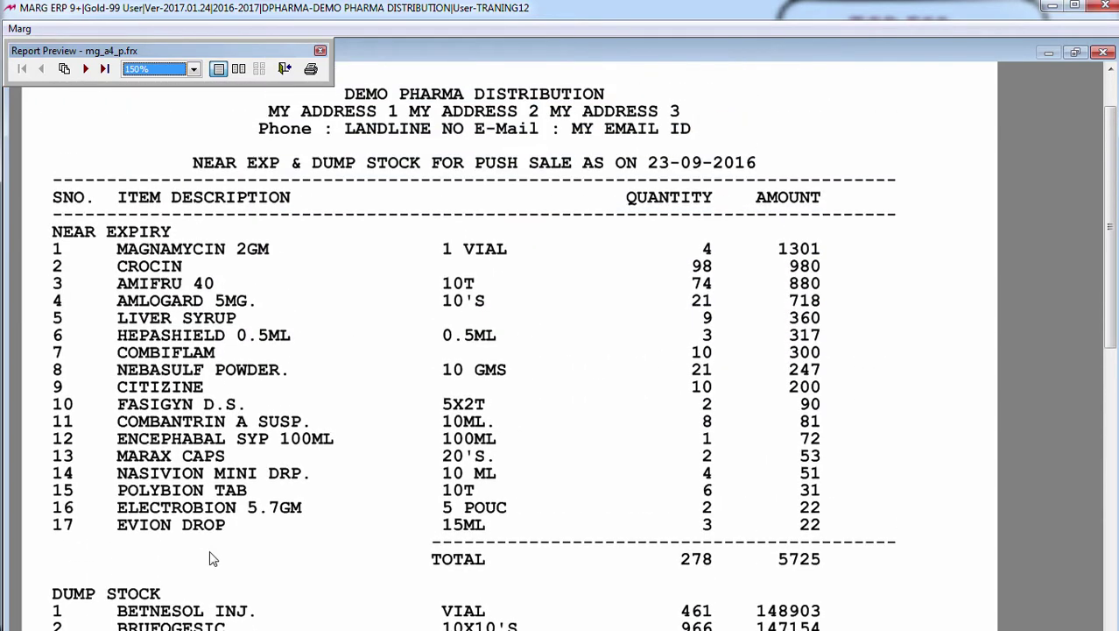
{"action": "scroll", "coordinate": [210, 550], "scroll_direction": "down", "scroll_amount": 10}
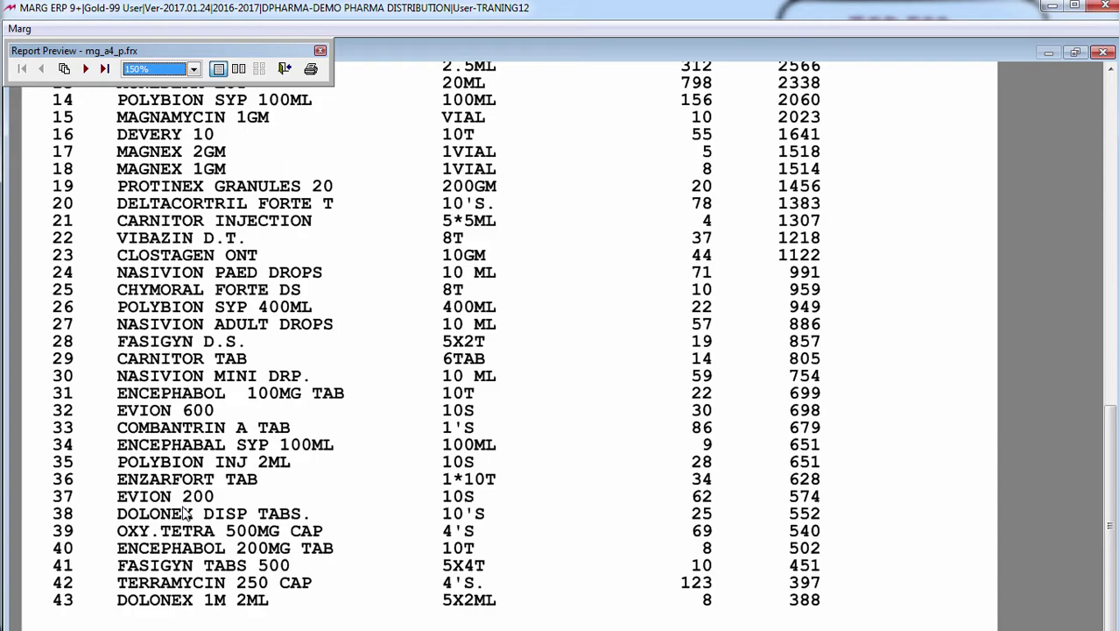
{"action": "key", "text": "Escape"}
{"action": "key", "text": "Escape"}
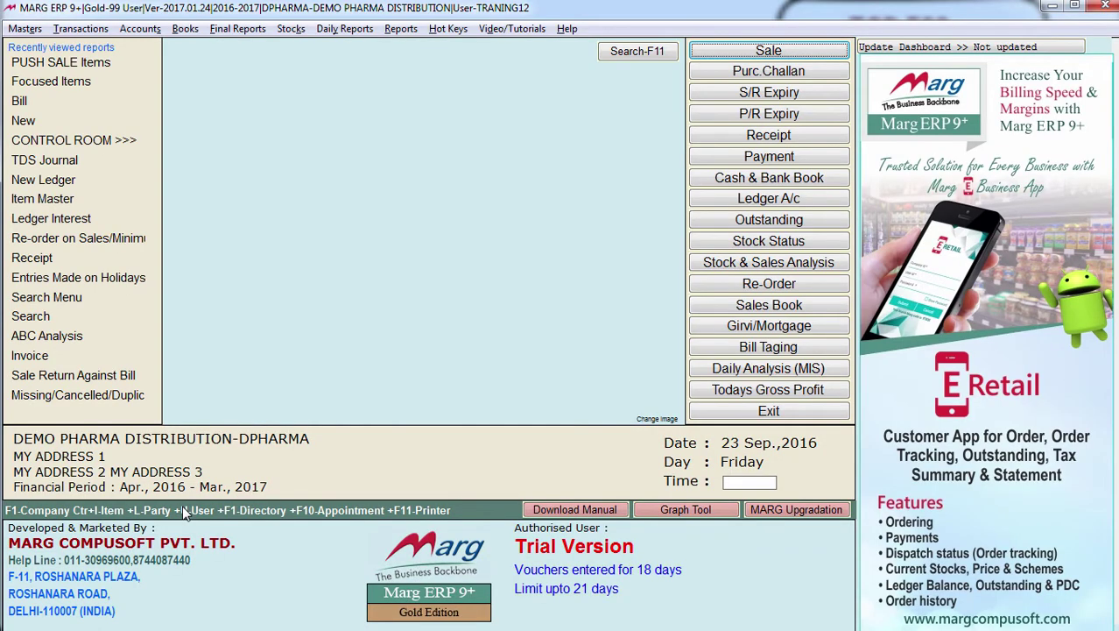
Open the Control Room and search in all controls for PUSH SALE.
{"action": "key", "text": "alt+m"}
{"action": "key", "text": "Up"}
{"action": "key", "text": "Right"}
{"action": "key", "text": "Return"}
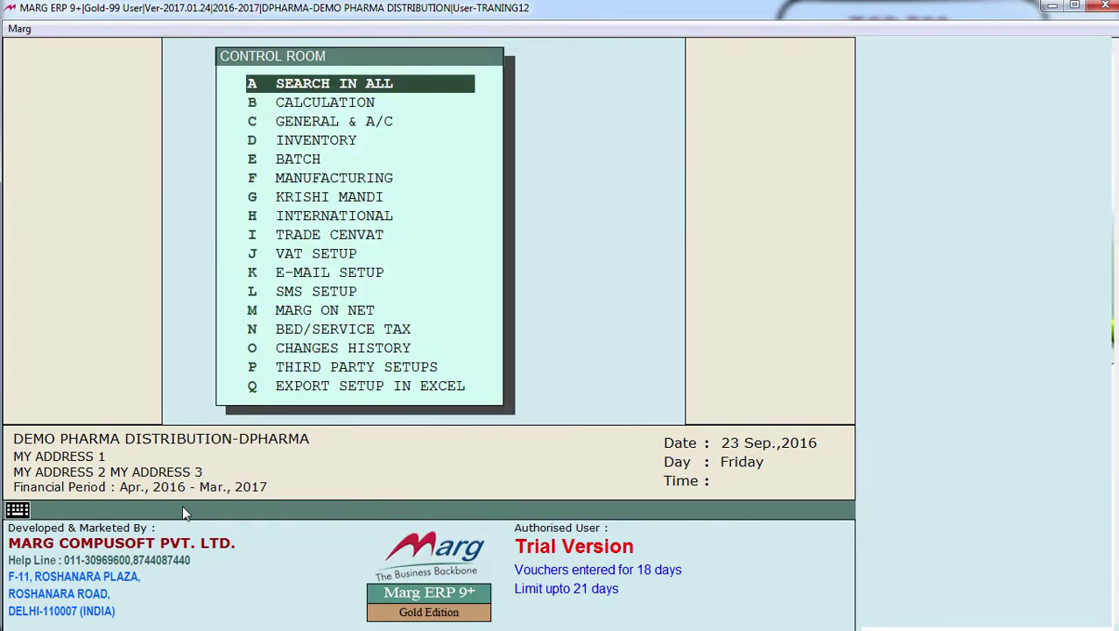
{"action": "key", "text": "Return"}
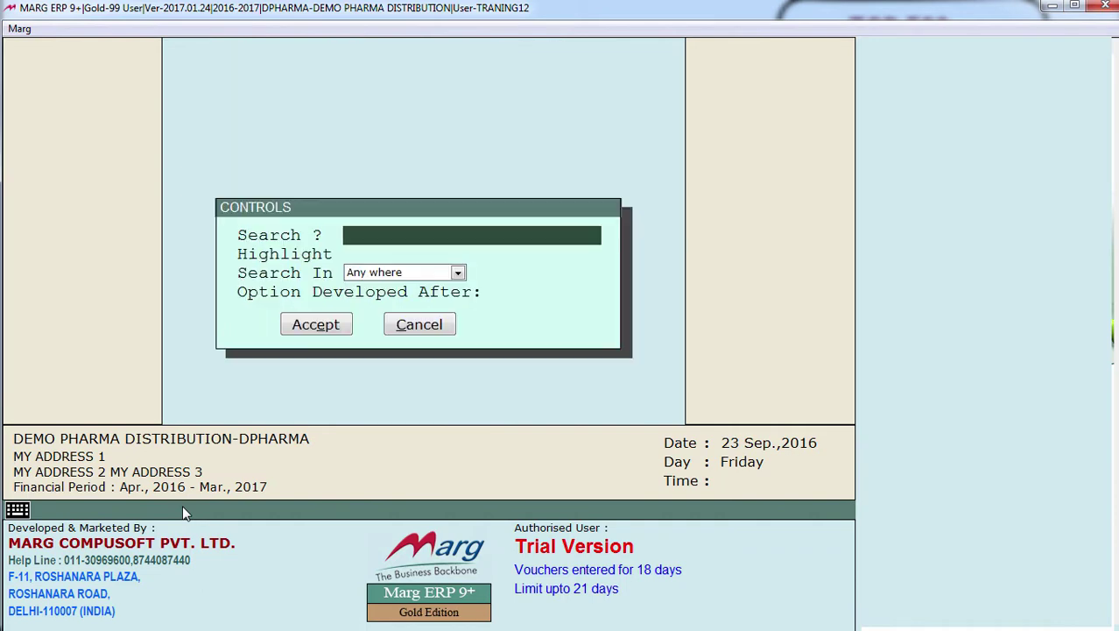
{"action": "type", "text": "PUSH SALE"}
{"action": "key", "text": "Return"}
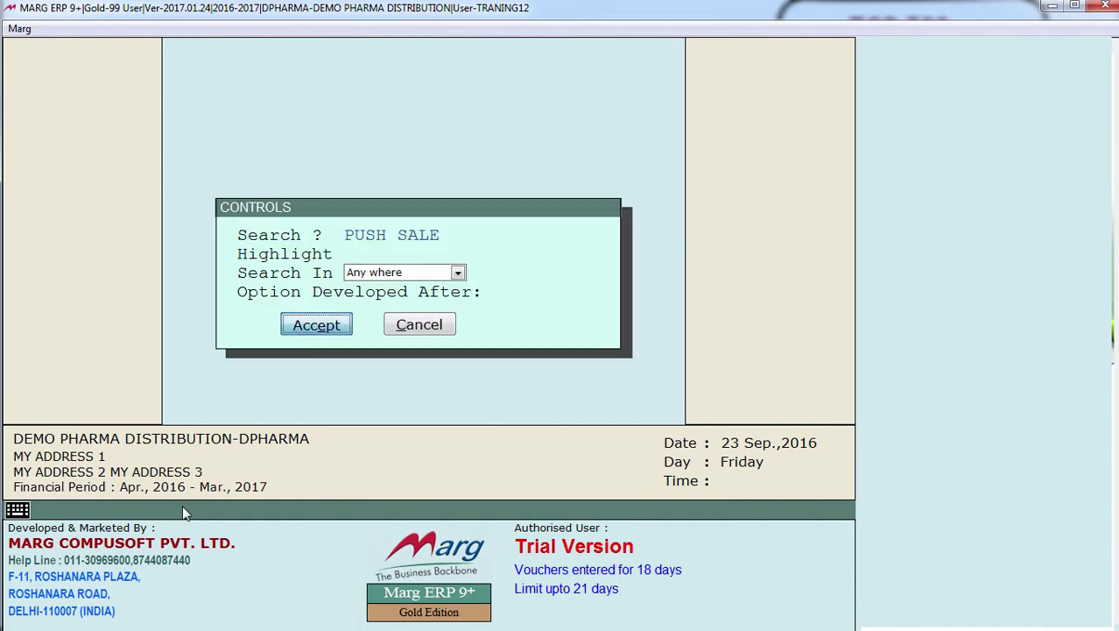
{"action": "key", "text": "Return"}
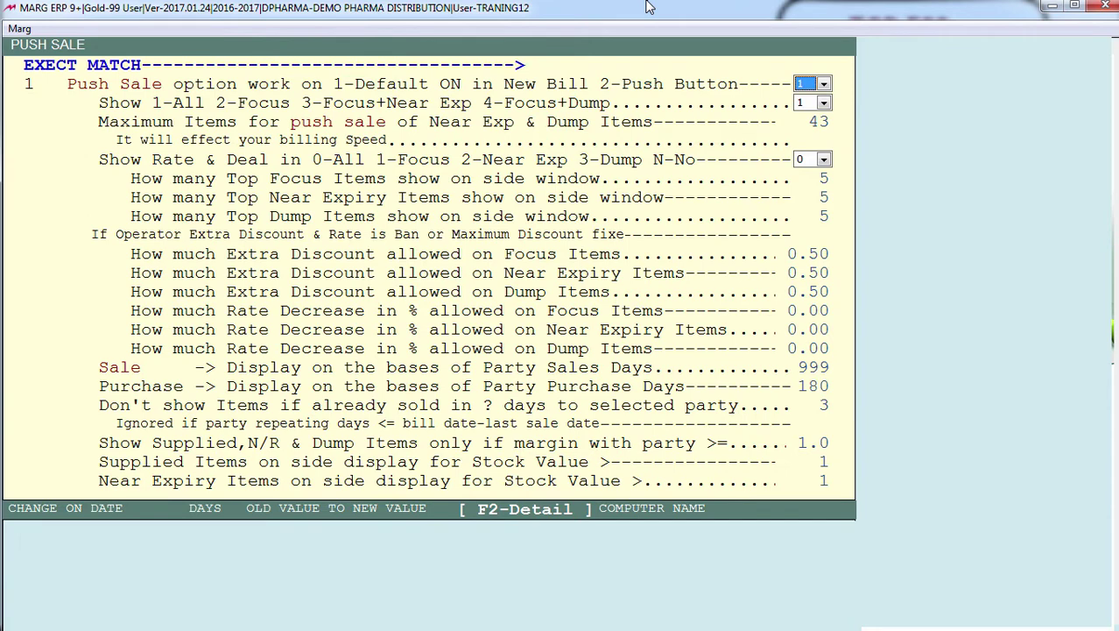
Set the maximum items for push sale of near expiry and dump items to 10 and save the changes.
{"action": "key", "text": "Return"}
{"action": "key", "text": "Return"}
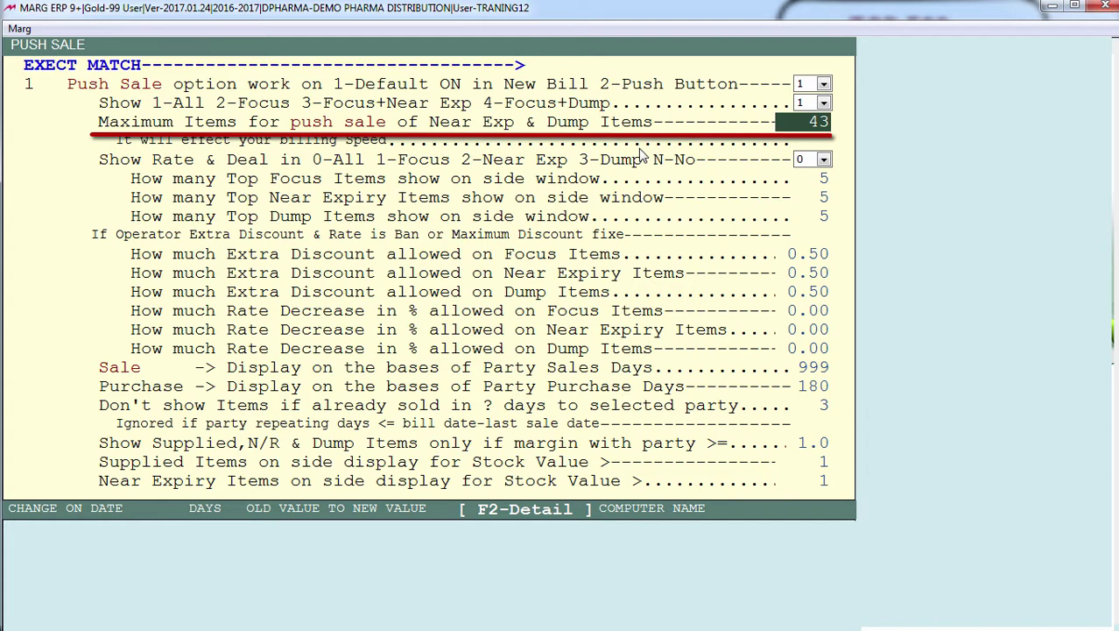
{"action": "type", "text": "4"}
{"action": "type", "text": "0"}
{"action": "key", "text": "Return"}
{"action": "key", "text": "Escape"}
{"action": "key", "text": "Escape"}
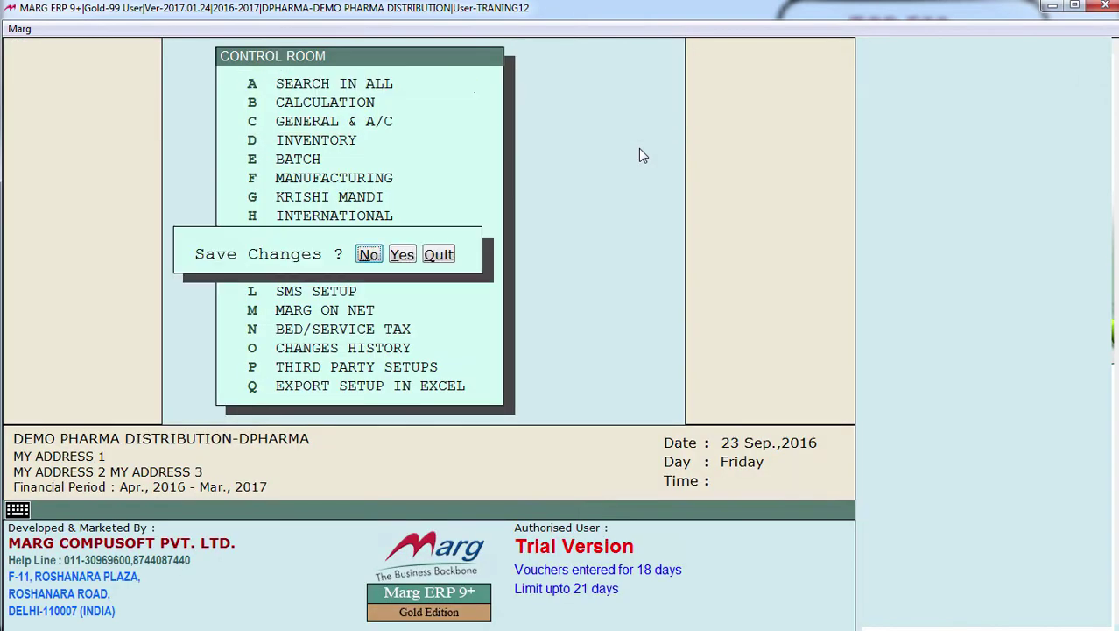
{"action": "key", "text": "Right"}
{"action": "key", "text": "Return"}
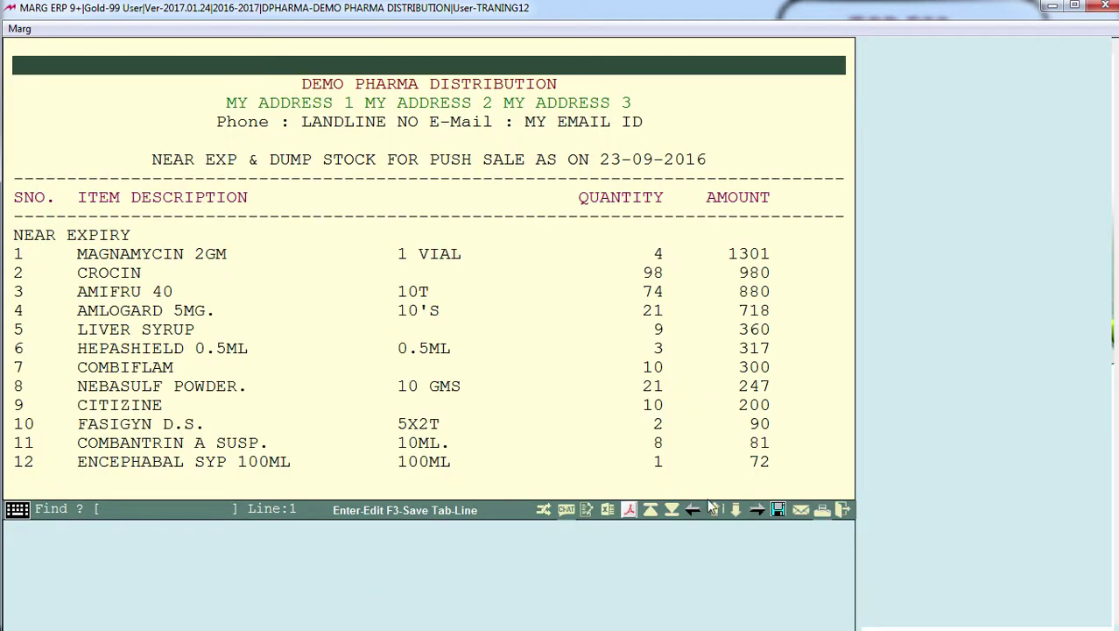
Preview the updated push sale report and review its near expiry items, dump stock items and targeted, other and grand totals.
{"action": "left_click", "coordinate": [633, 512]}
{"action": "scroll", "coordinate": [927, 379], "scroll_direction": "down", "scroll_amount": 1}
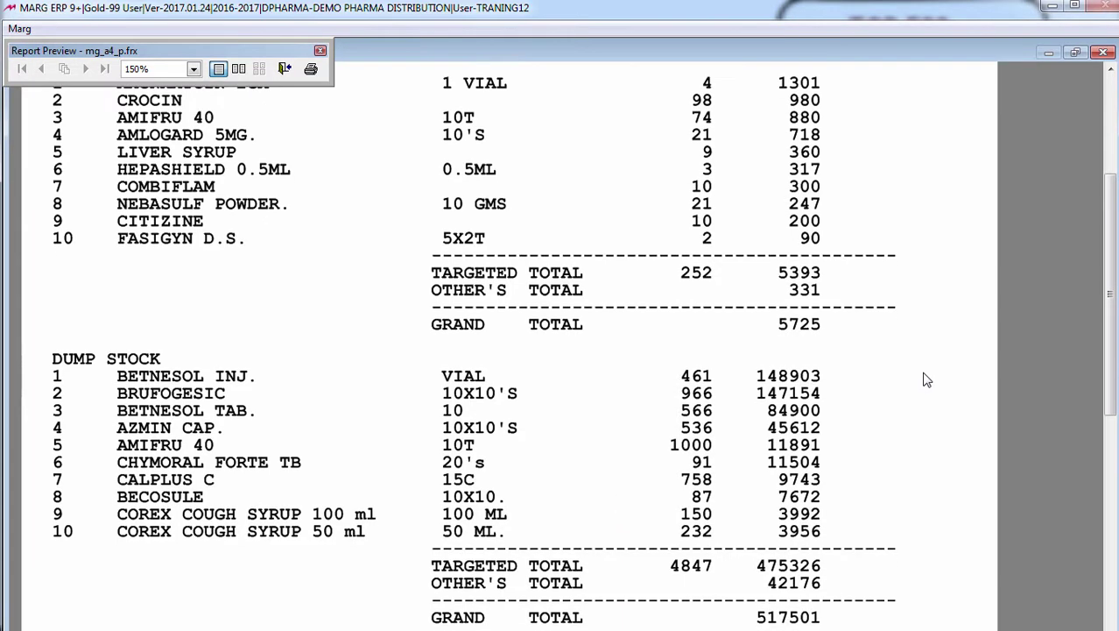
{"action": "scroll", "coordinate": [926, 379], "scroll_direction": "down", "scroll_amount": 5}
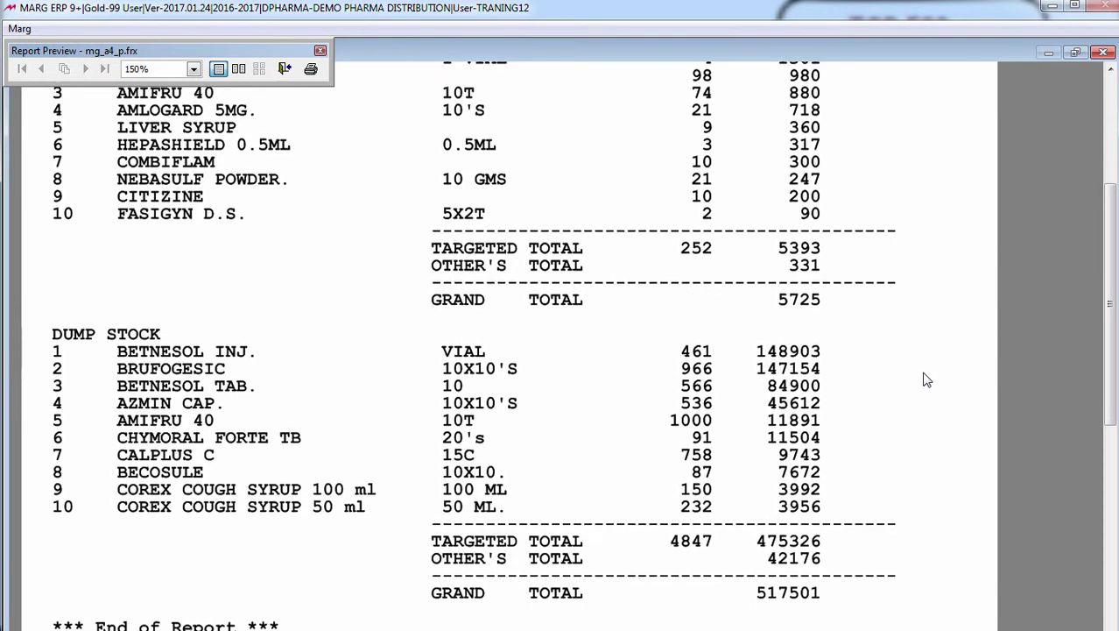
{"action": "scroll", "coordinate": [926, 379], "scroll_direction": "down", "scroll_amount": 2}
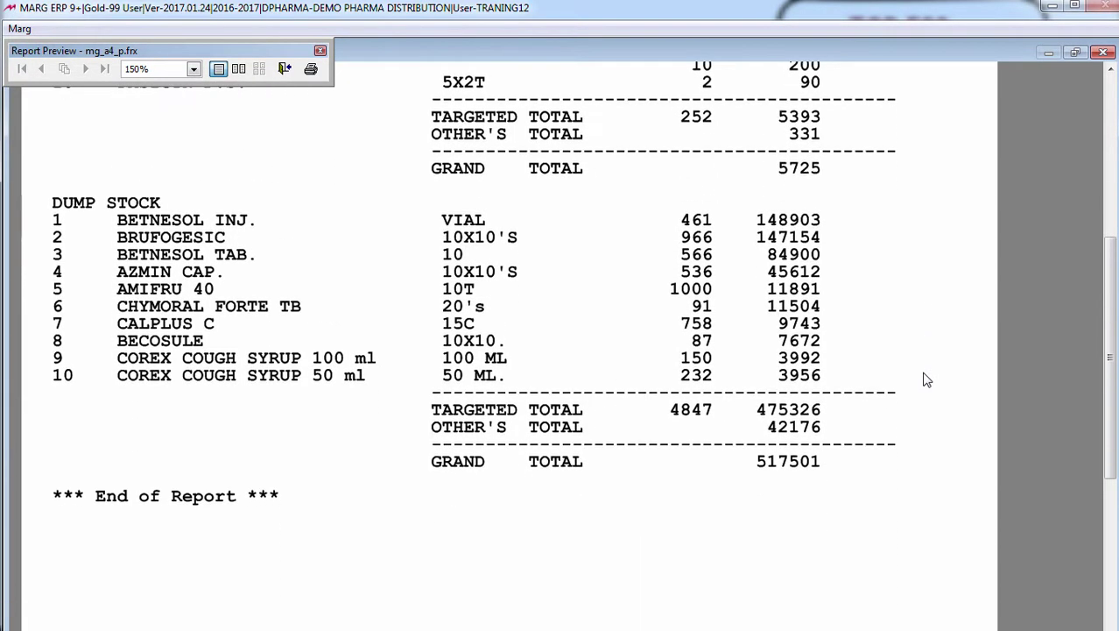
{"action": "scroll", "coordinate": [927, 380], "scroll_direction": "up", "scroll_amount": 2}
{"action": "scroll", "coordinate": [927, 380], "scroll_direction": "down", "scroll_amount": 1}
{"action": "scroll", "coordinate": [927, 379], "scroll_direction": "down", "scroll_amount": 2}
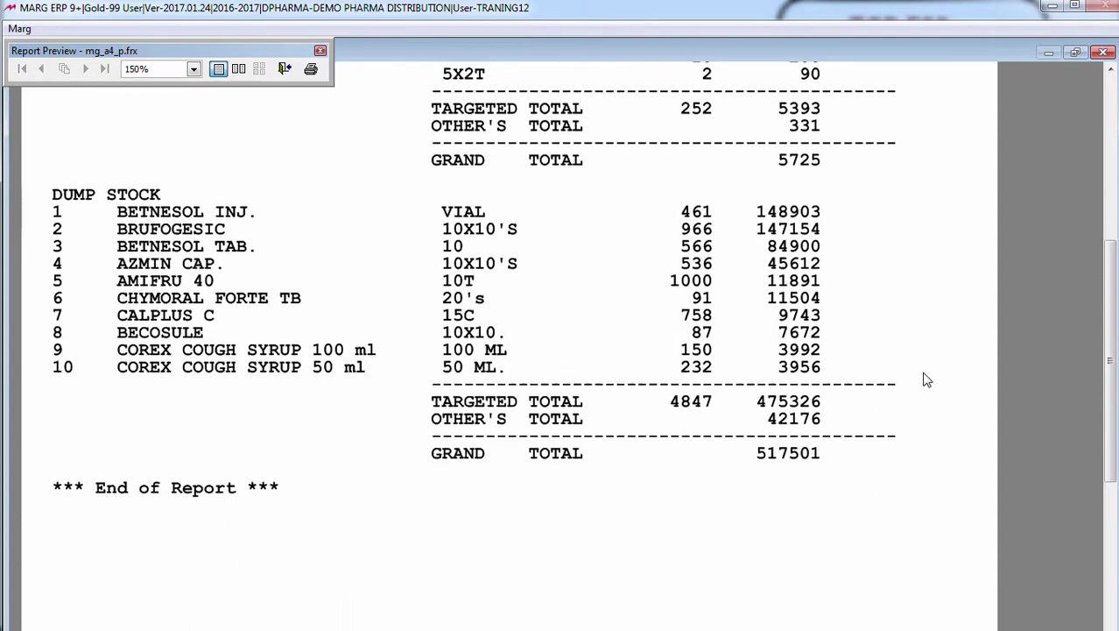
{"action": "scroll", "coordinate": [927, 379], "scroll_direction": "up", "scroll_amount": 4}
{"action": "scroll", "coordinate": [927, 379], "scroll_direction": "up", "scroll_amount": 3}
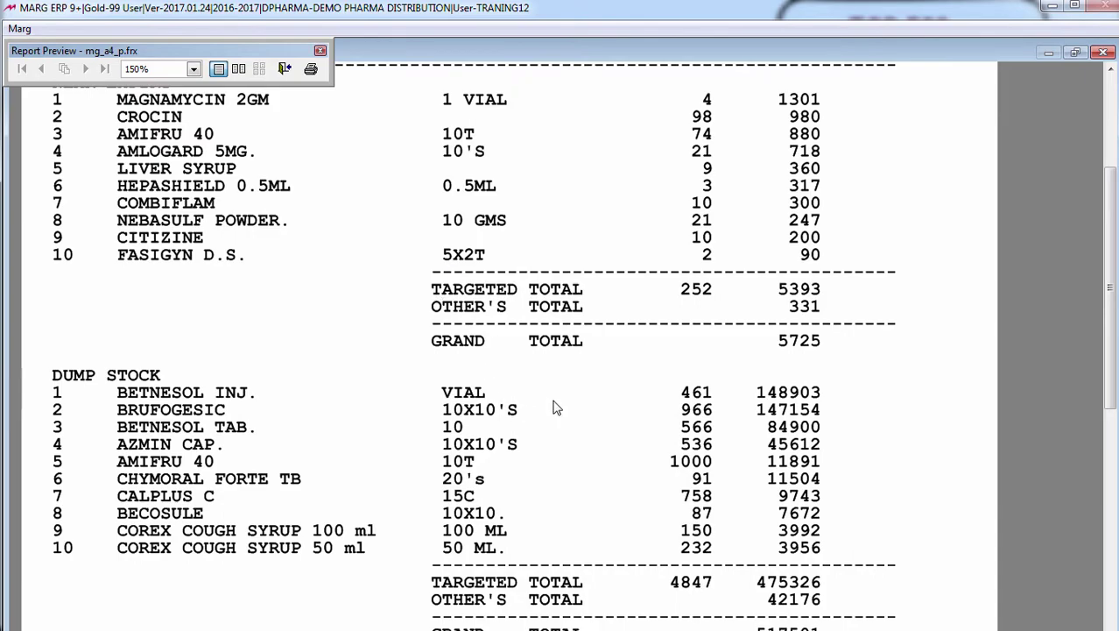
{"action": "scroll", "coordinate": [576, 397], "scroll_direction": "down", "scroll_amount": 2}
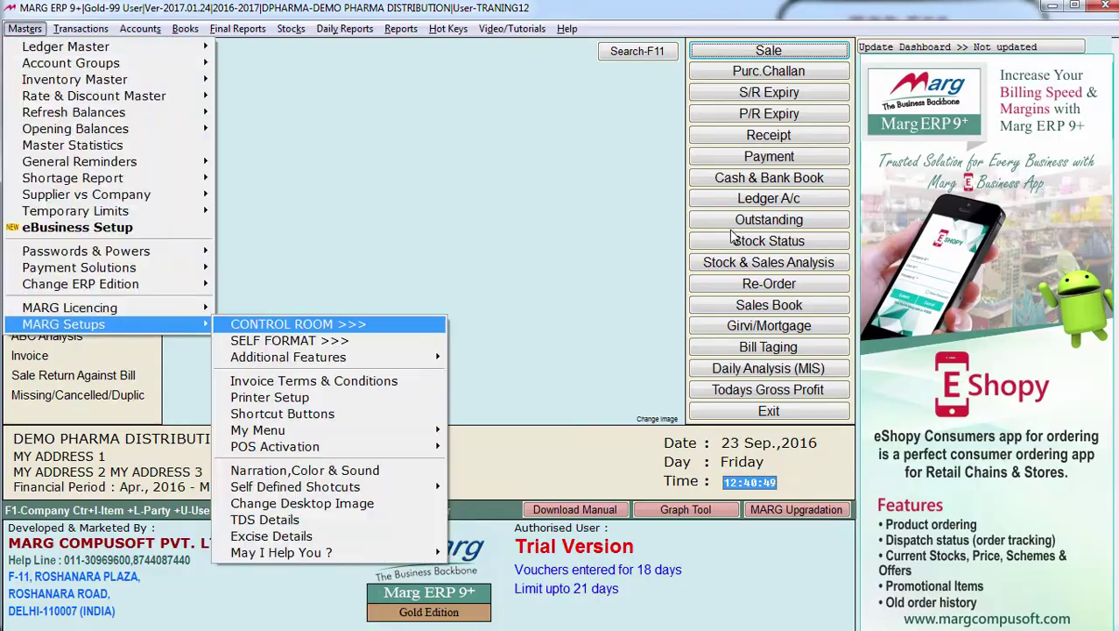
Reopen the PUSH SALE settings by searching all controls in the Control Room.
{"action": "key", "text": "Return"}
{"action": "key", "text": "Return"}
{"action": "type", "text": "PUSH S"}
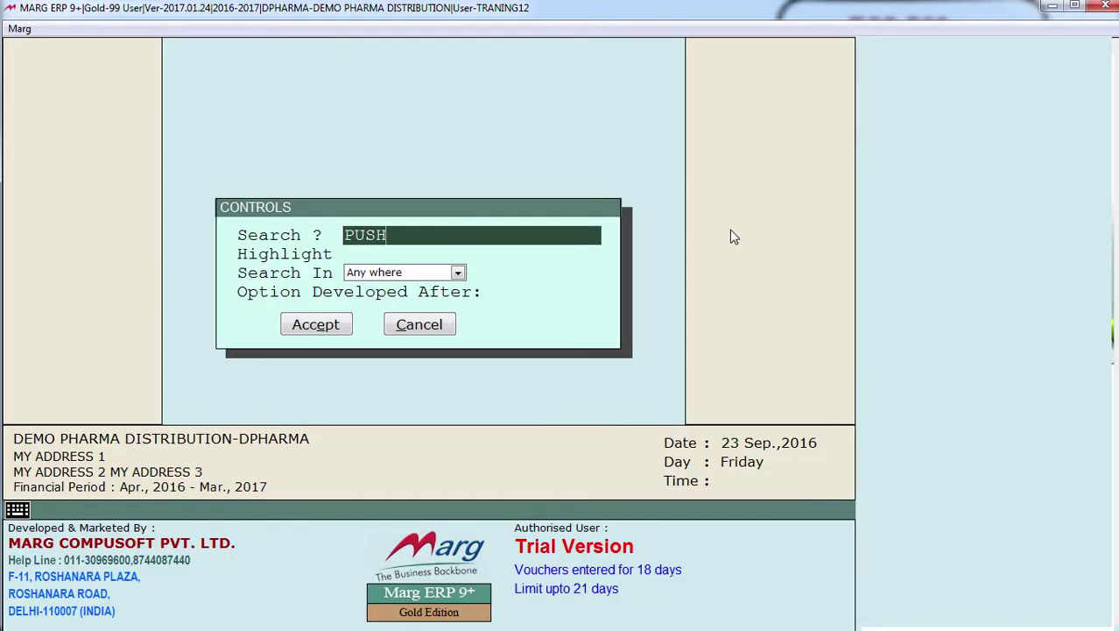
{"action": "key", "text": "Return"}
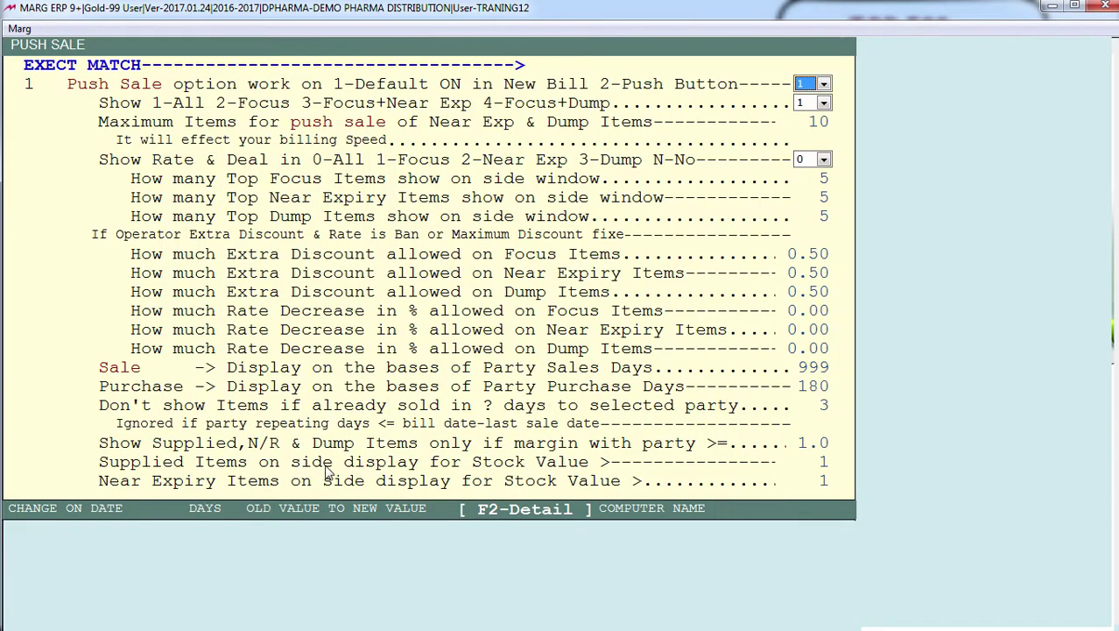
Set the stock value threshold for near expiry items on the side display to 1500 and save the changes.
{"action": "left_click", "coordinate": [794, 480]}
{"action": "left_click_drag", "start_coordinate": [846, 493], "coordinate": [99, 493]}
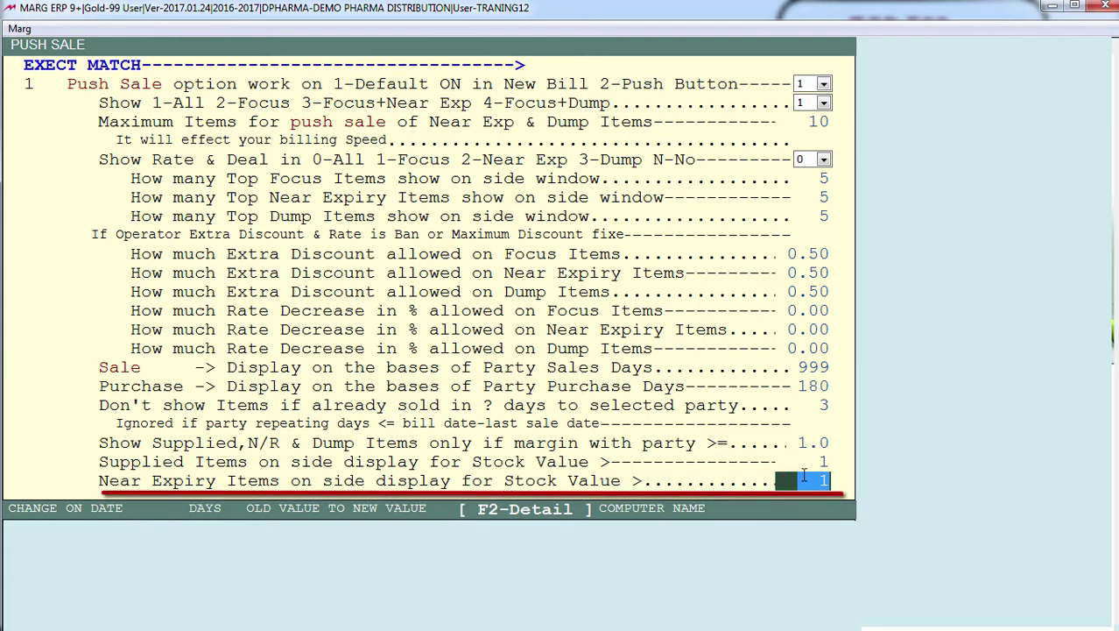
{"action": "type", "text": "1500"}
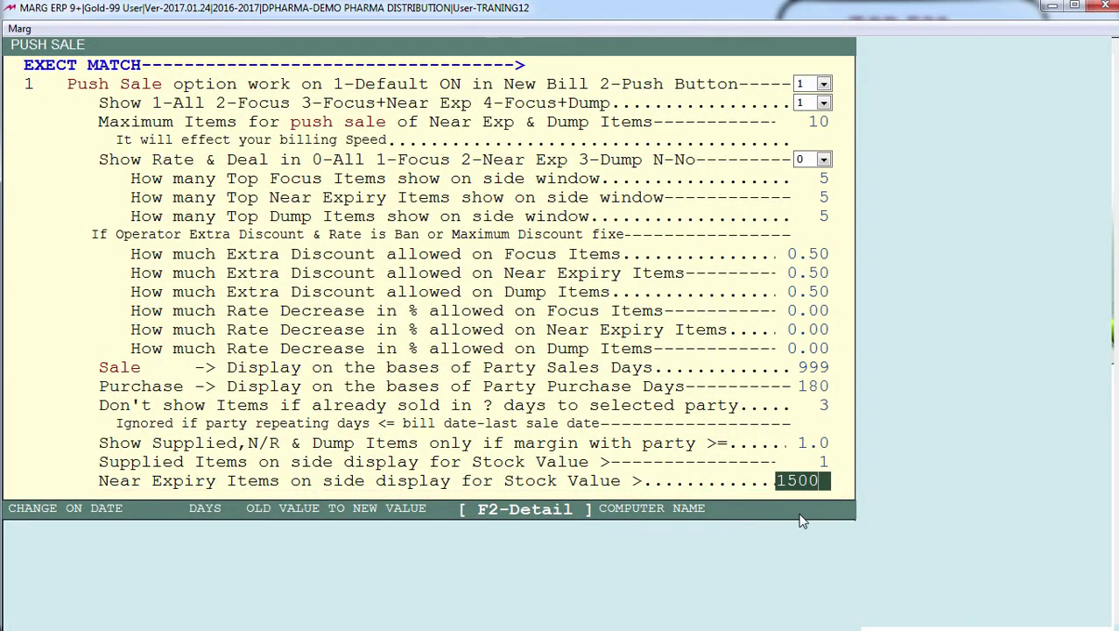
{"action": "key", "text": "Up"}
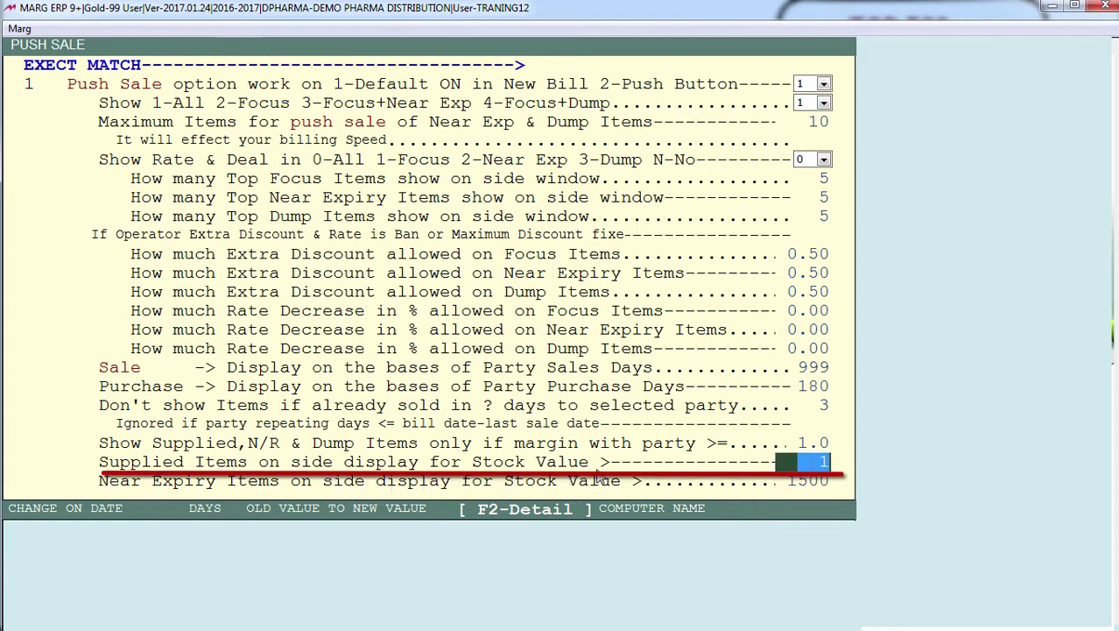
{"action": "key", "text": "Escape"}
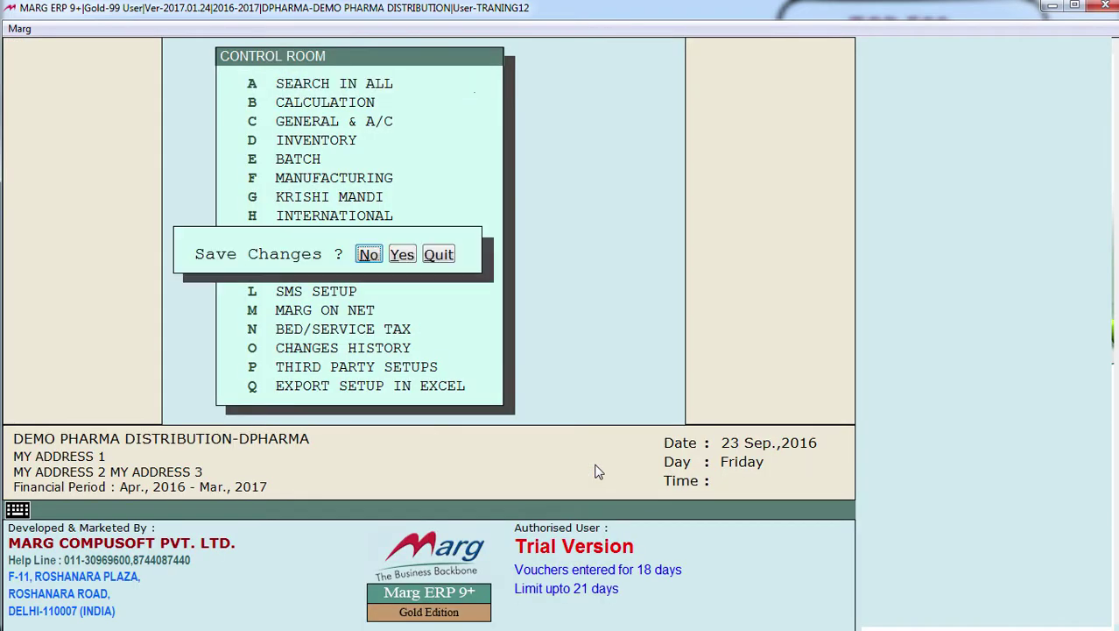
{"action": "key", "text": "Right"}
{"action": "key", "text": "Return"}
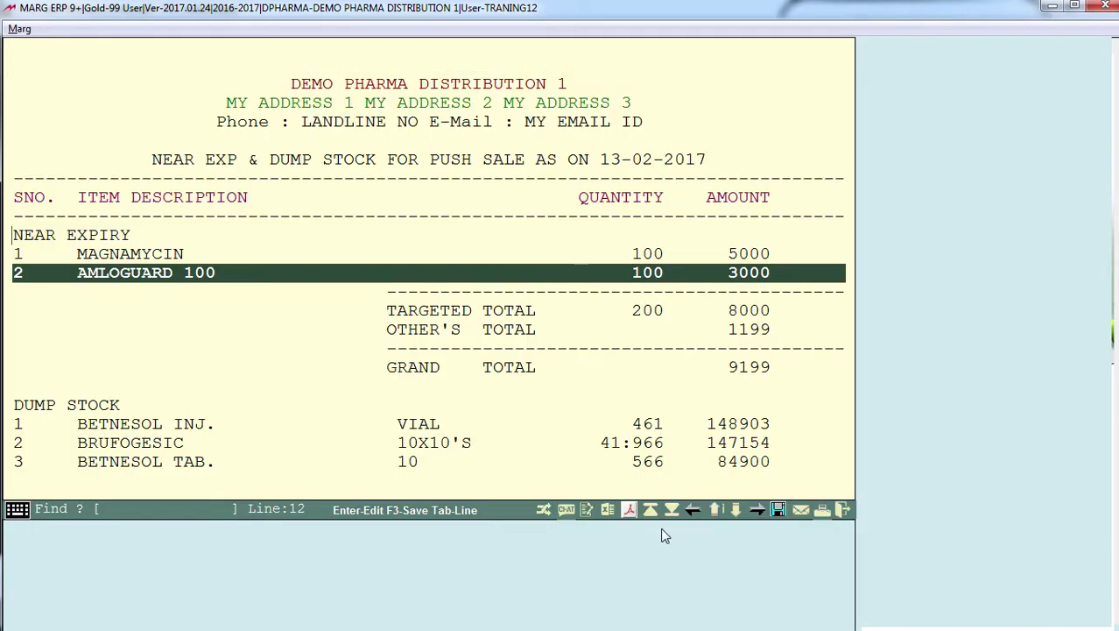
Preview the push sale report, compare its near expiry and dump stock amounts with the totals, and close it.
{"action": "left_click", "coordinate": [633, 511]}
{"action": "left_click", "coordinate": [251, 260]}
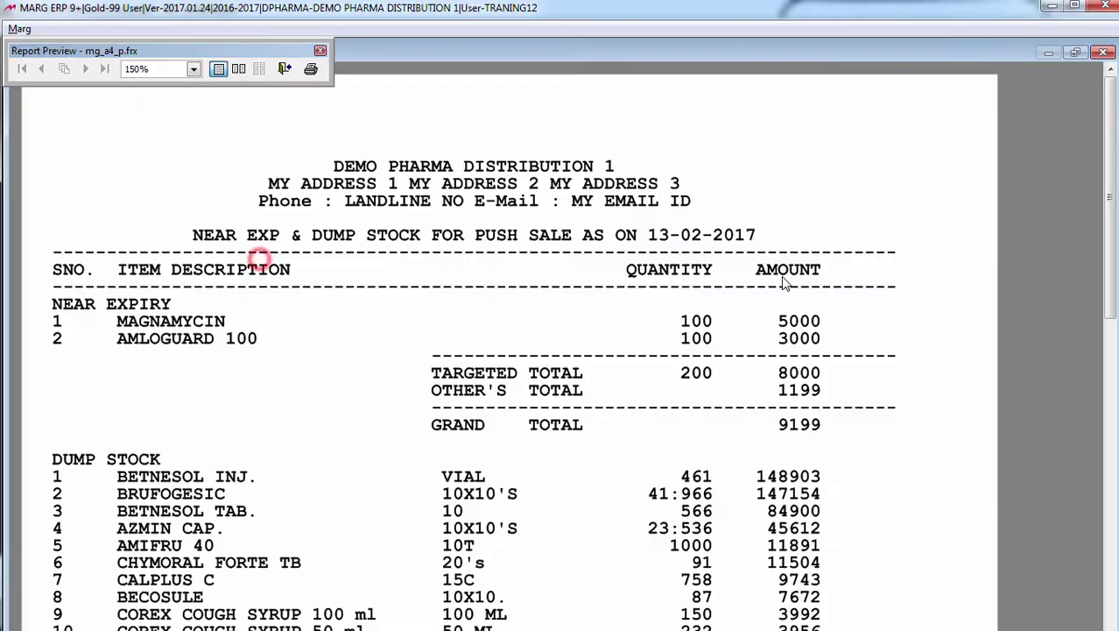
{"action": "scroll", "coordinate": [884, 422], "scroll_direction": "down", "scroll_amount": 4}
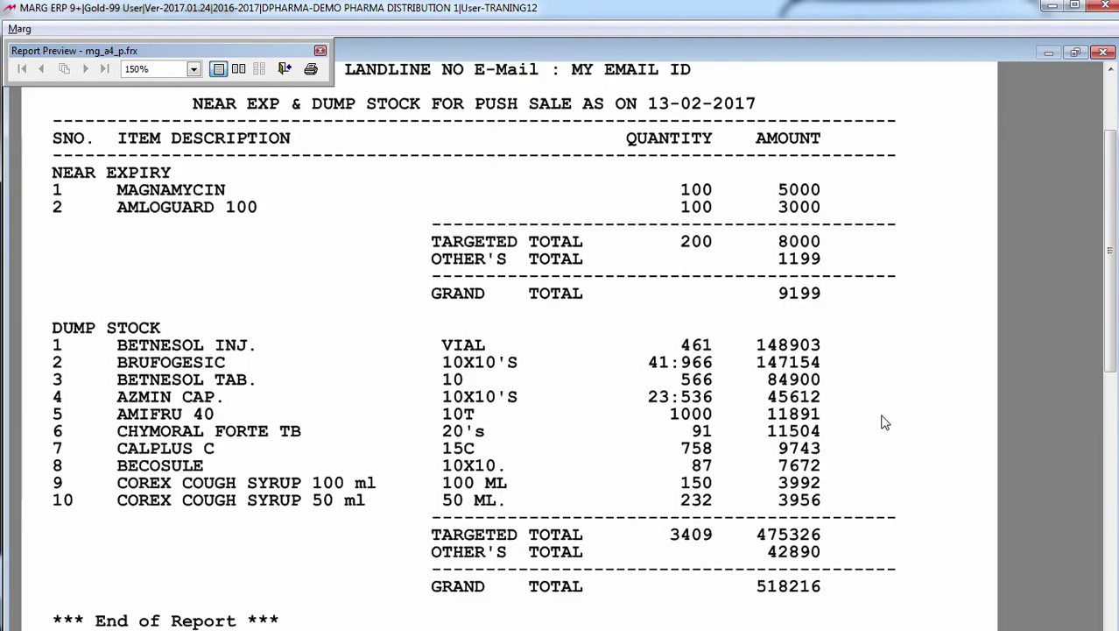
{"action": "scroll", "coordinate": [883, 421], "scroll_direction": "up", "scroll_amount": 2}
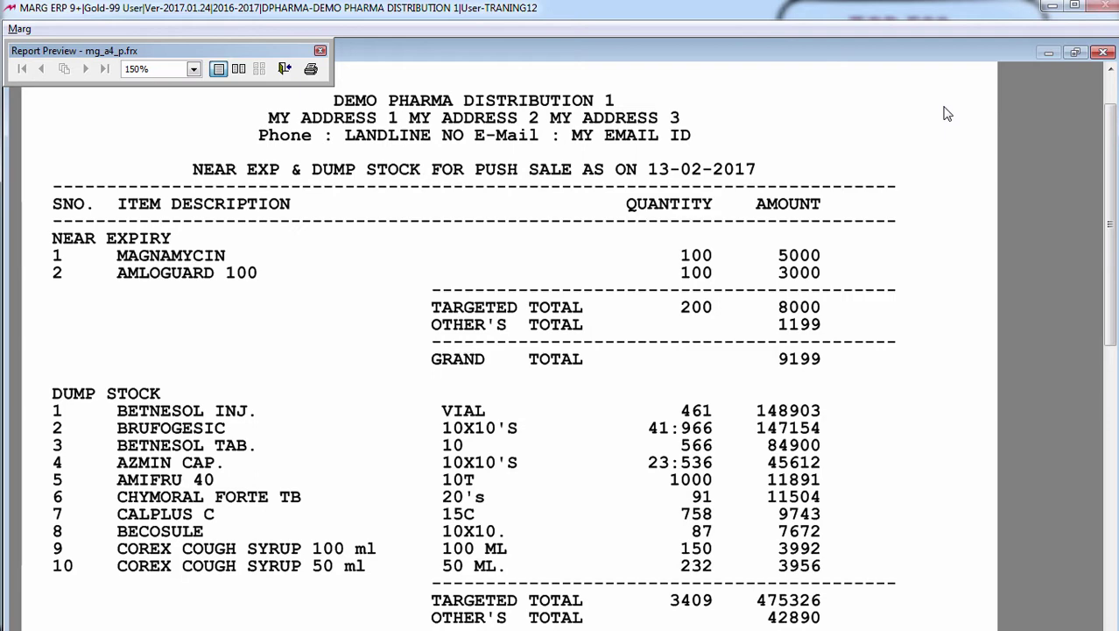
{"action": "key", "text": "Escape"}
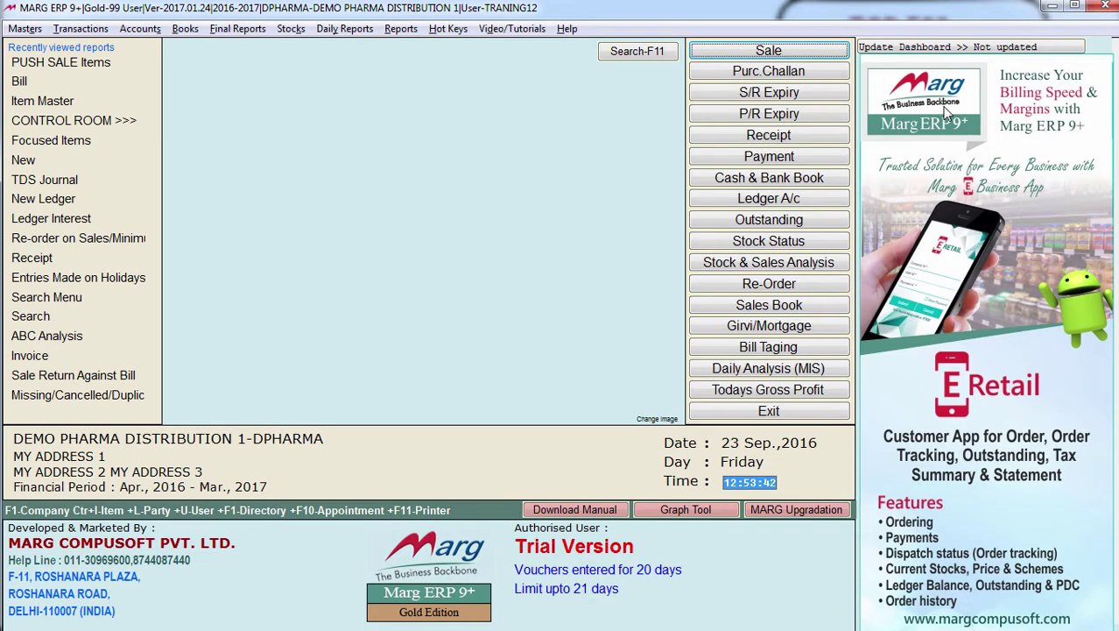
Return to the Control Room and reopen the PUSH SALE settings.
{"action": "key", "text": "alt+m"}
{"action": "key", "text": "Up"}
{"action": "key", "text": "Right"}
{"action": "key", "text": "Return"}
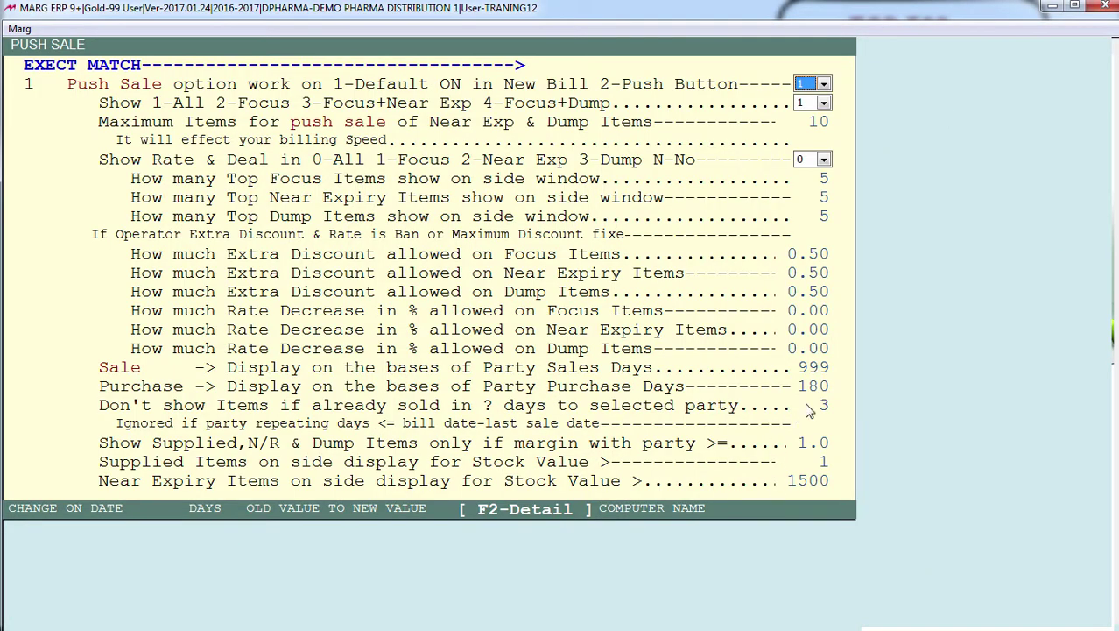
Set the Sale display on the basis of Party Sales Days to 30.
{"action": "left_click", "coordinate": [813, 367]}
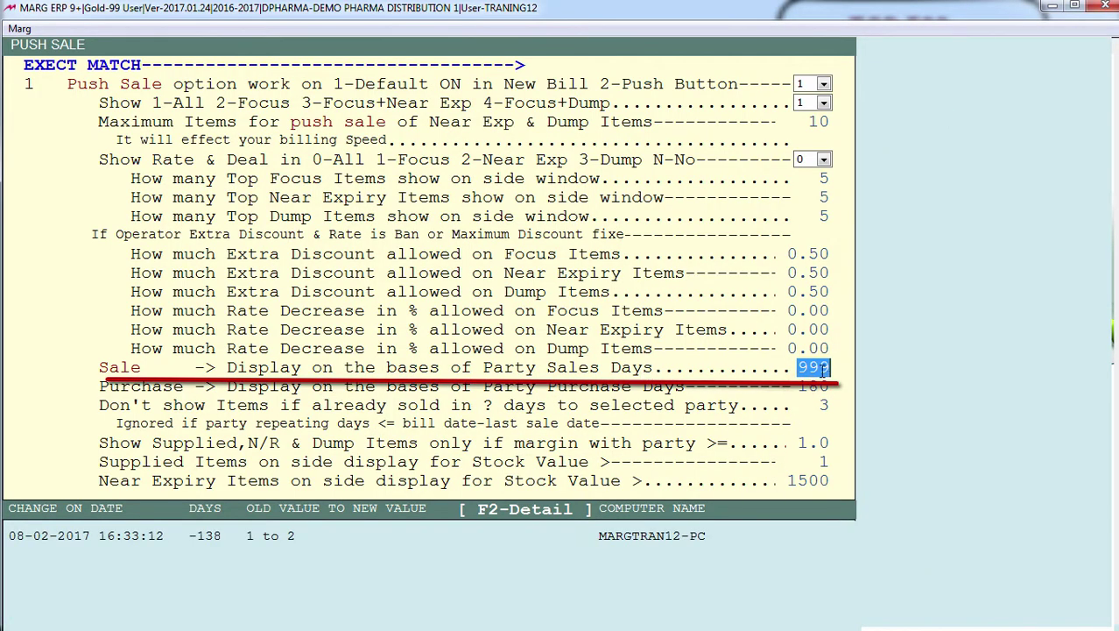
{"action": "type", "text": "30"}
{"action": "key", "text": "Return"}
{"action": "key", "text": "Up"}
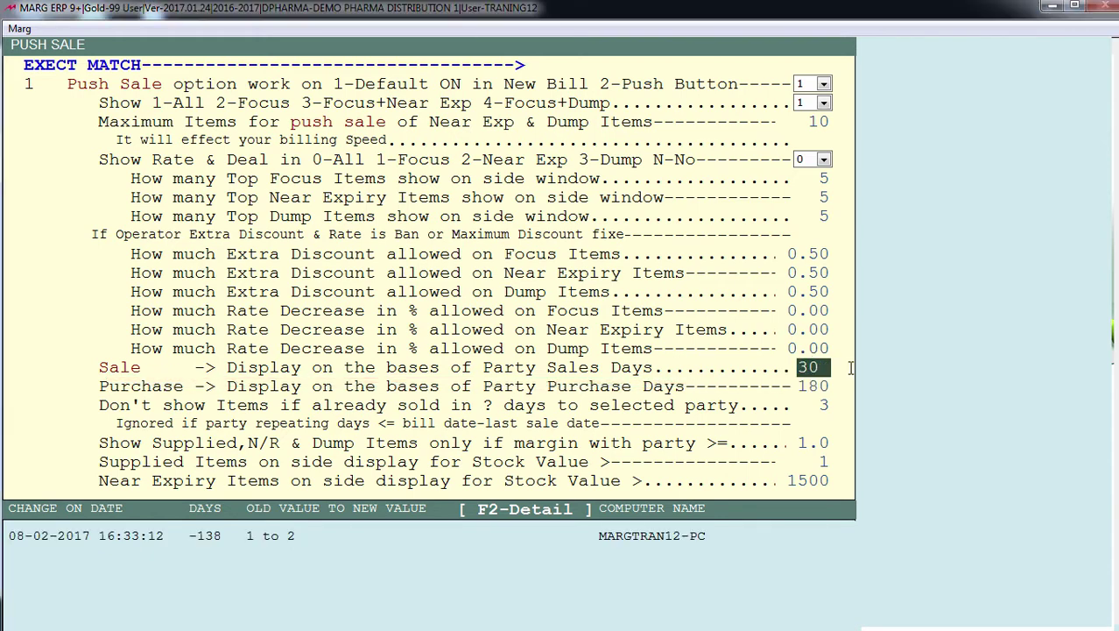
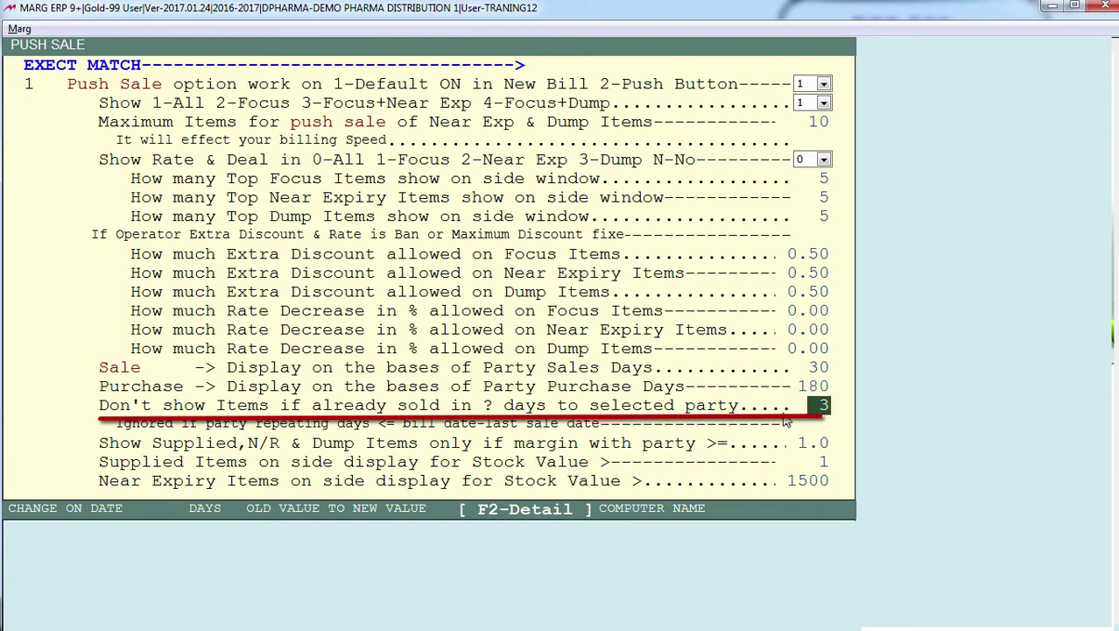
Set the days for hiding items already sold to the selected party to 5 and go to the minimum party margin setting.
{"action": "left_click_drag", "start_coordinate": [818, 405], "coordinate": [838, 408]}
{"action": "type", "text": "5"}
{"action": "key", "text": "Return"}
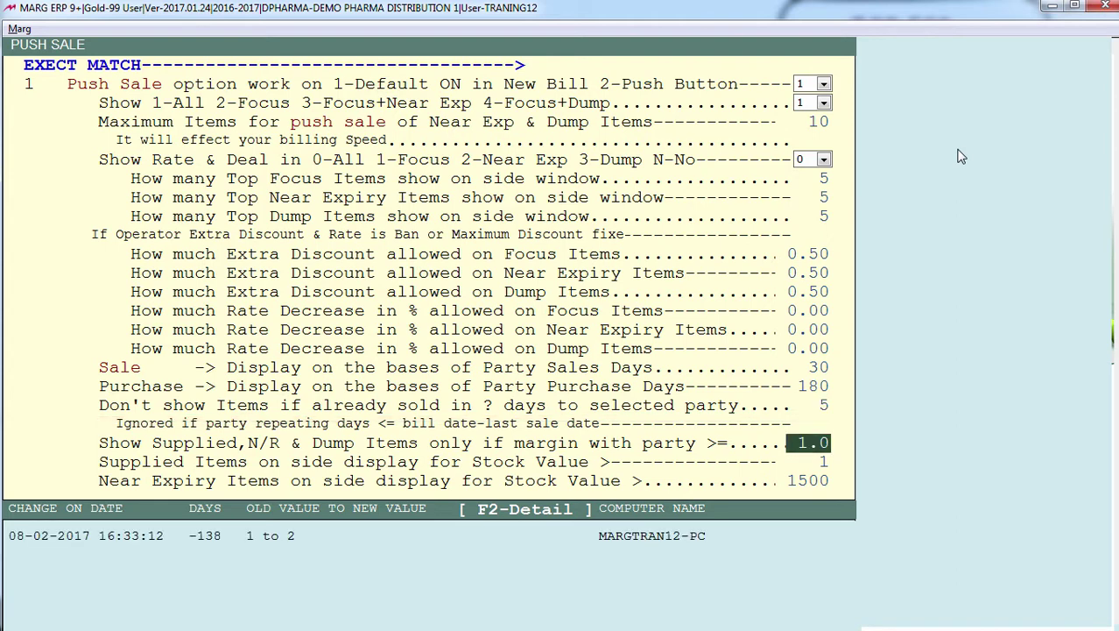
{"action": "key", "text": "Up"}
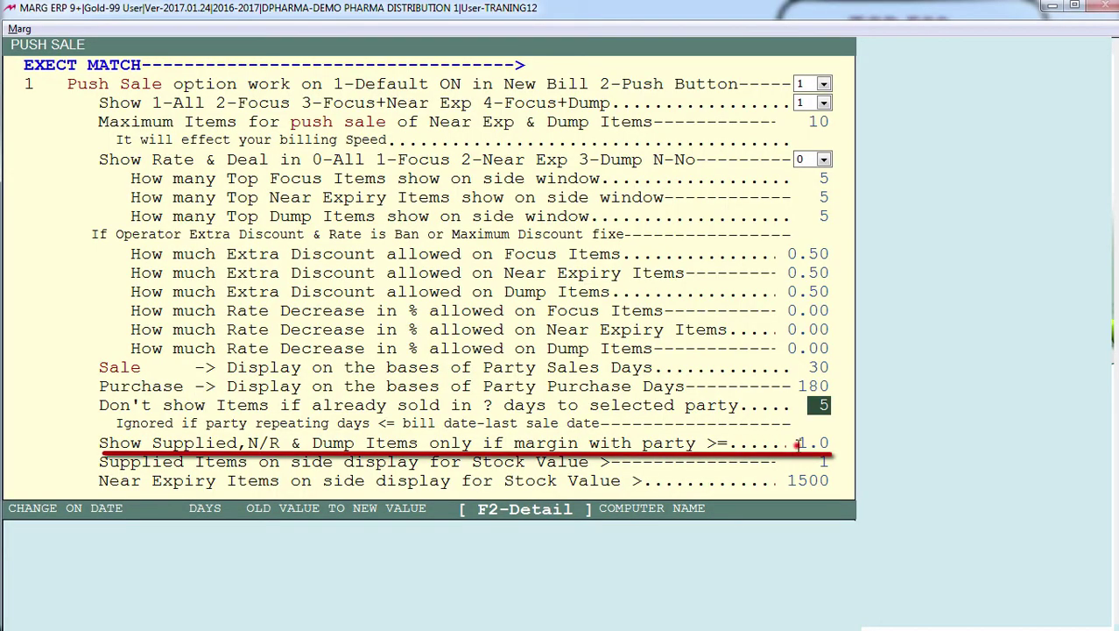
{"action": "left_click", "coordinate": [799, 444]}
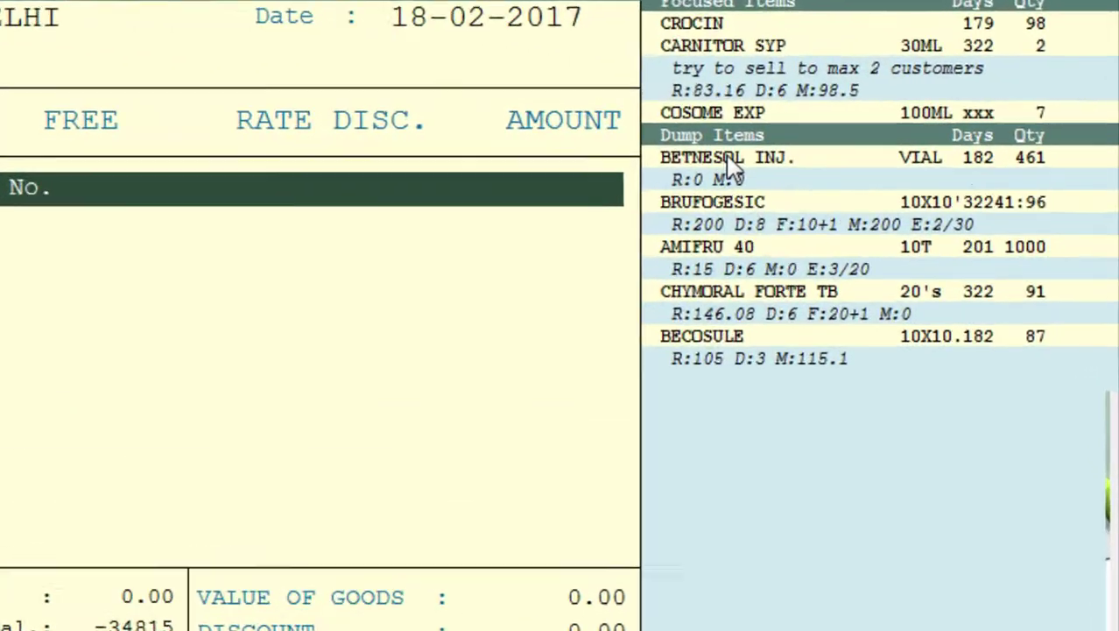
Add the dump item BETNESOL INJ. to the tax invoice with quantity 1 and a rate of 400.
{"action": "left_click", "coordinate": [900, 147]}
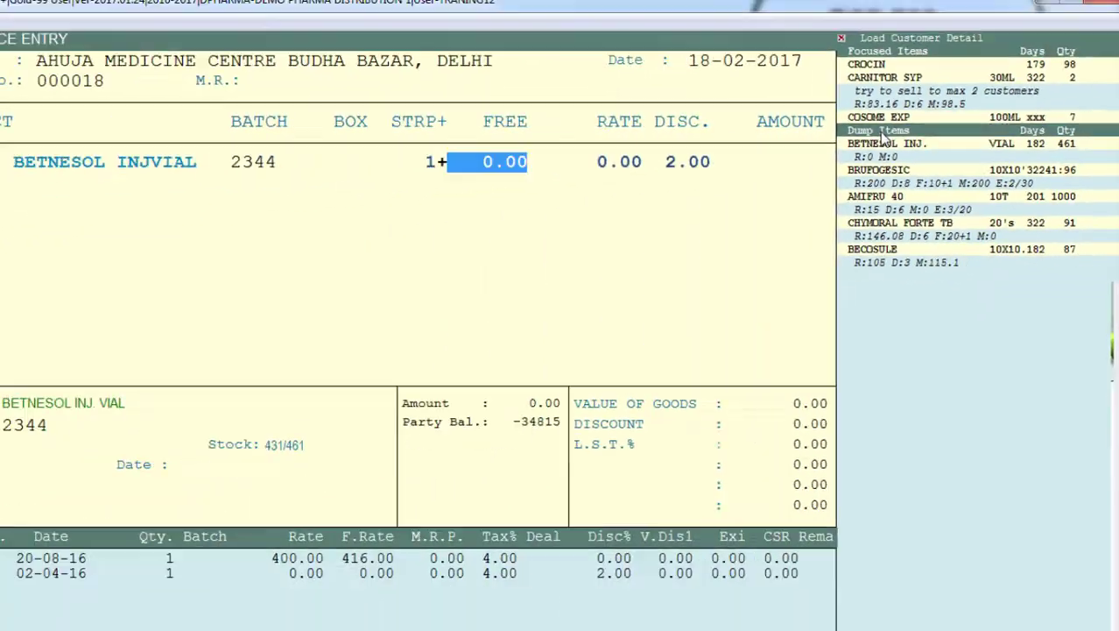
{"action": "key", "text": "Return"}
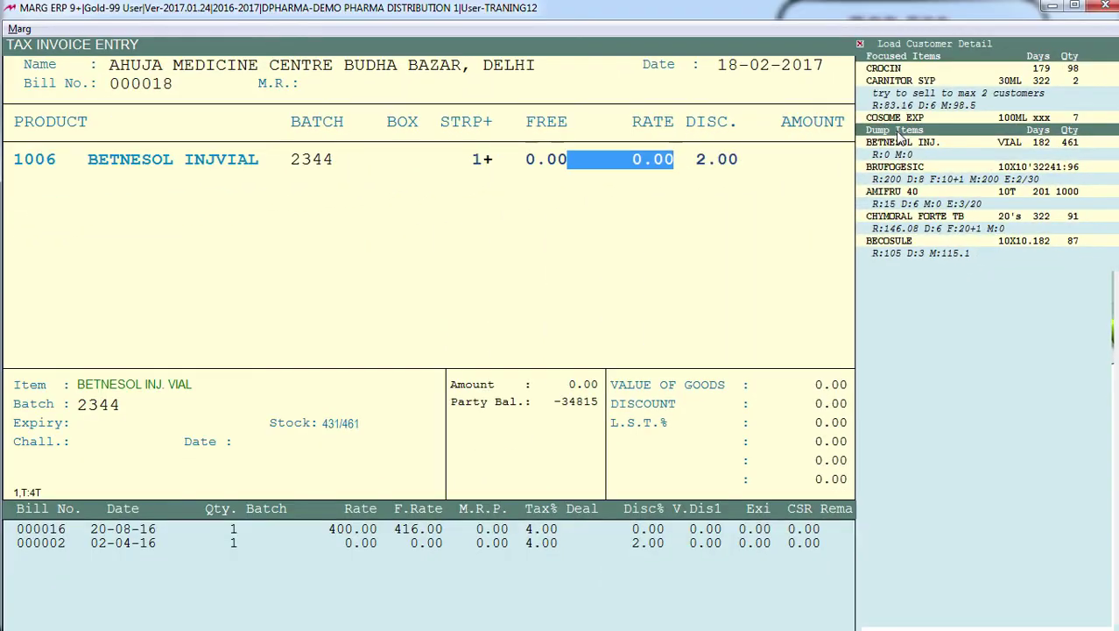
{"action": "type", "text": "400"}
{"action": "key", "text": "Return"}
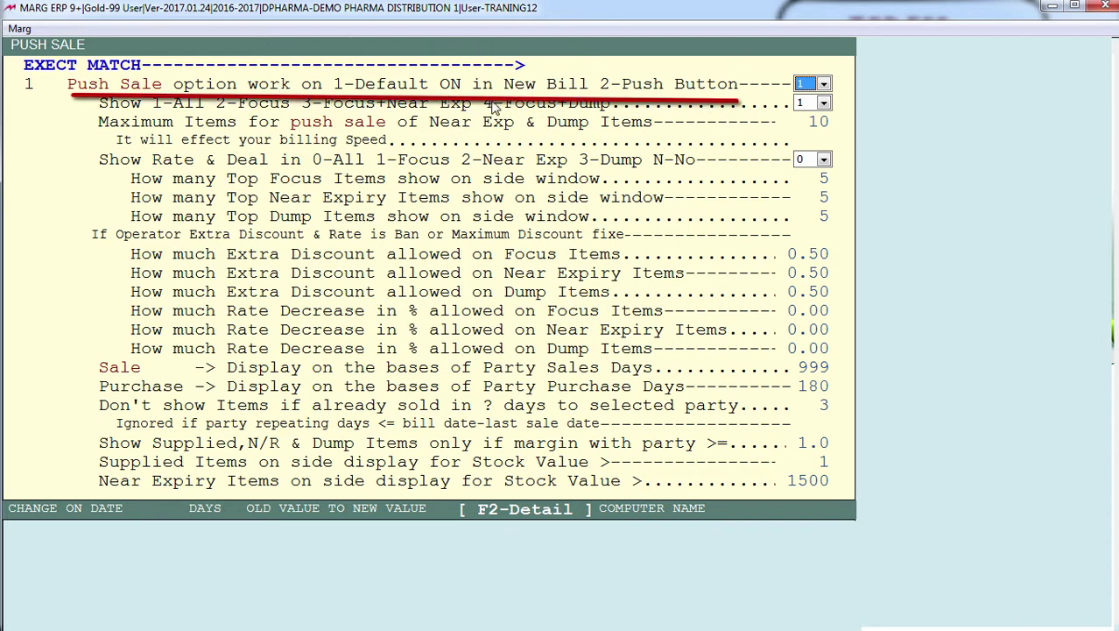
Set the push sale option to 1-Default ON in New Bill and the items shown to 3-Focus+Near Exp.
{"action": "key", "text": "alt+Down"}
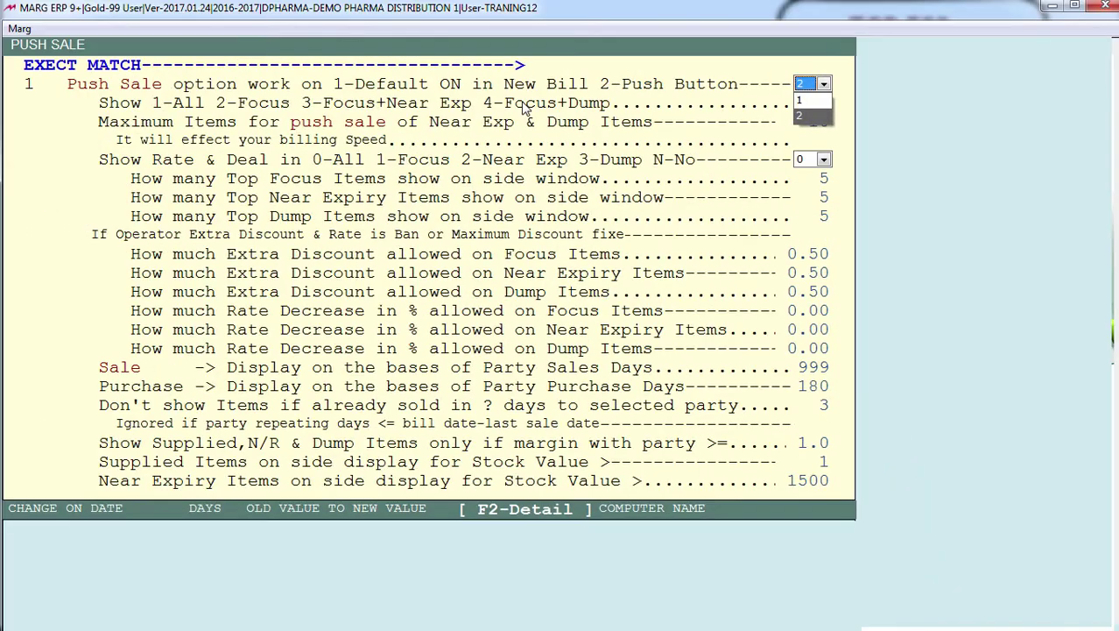
{"action": "key", "text": "Up"}
{"action": "key", "text": "Return"}
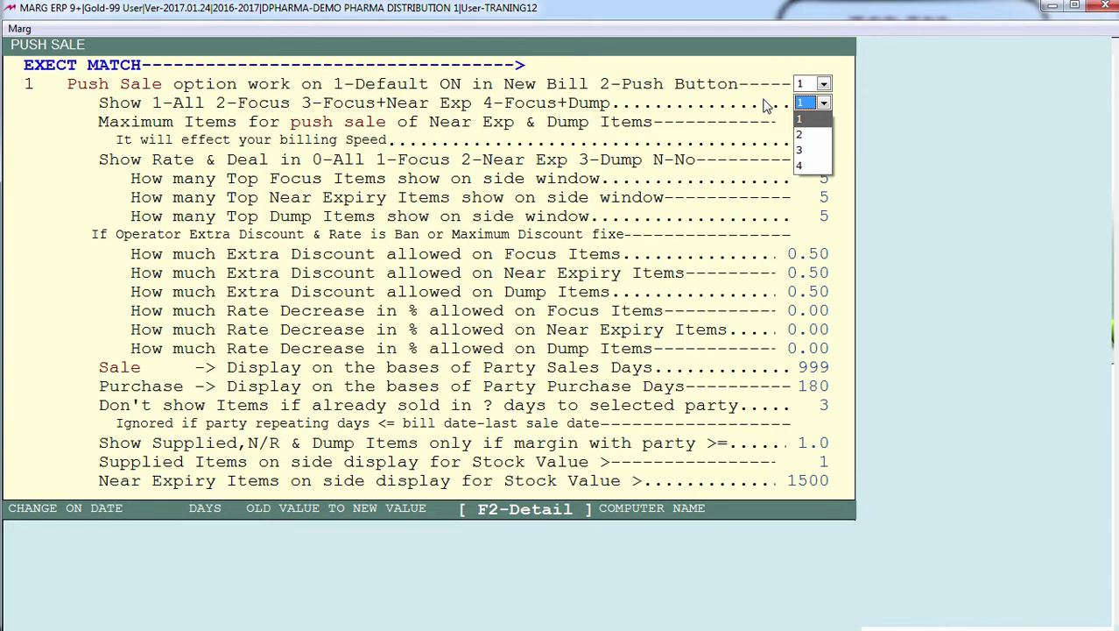
{"action": "key", "text": "Down"}
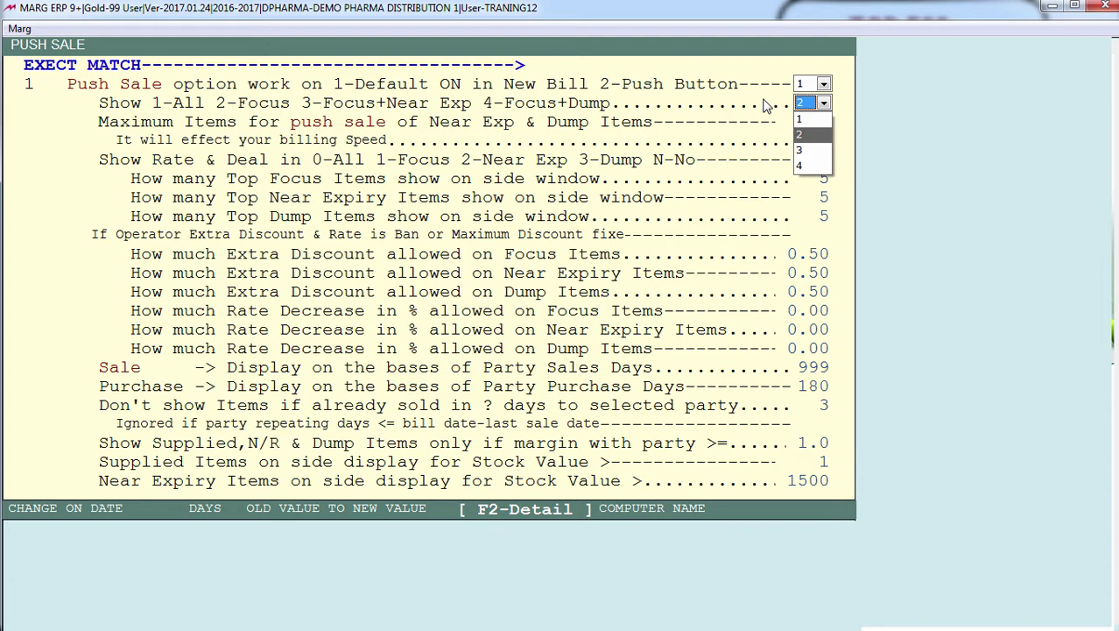
{"action": "key", "text": "Down"}
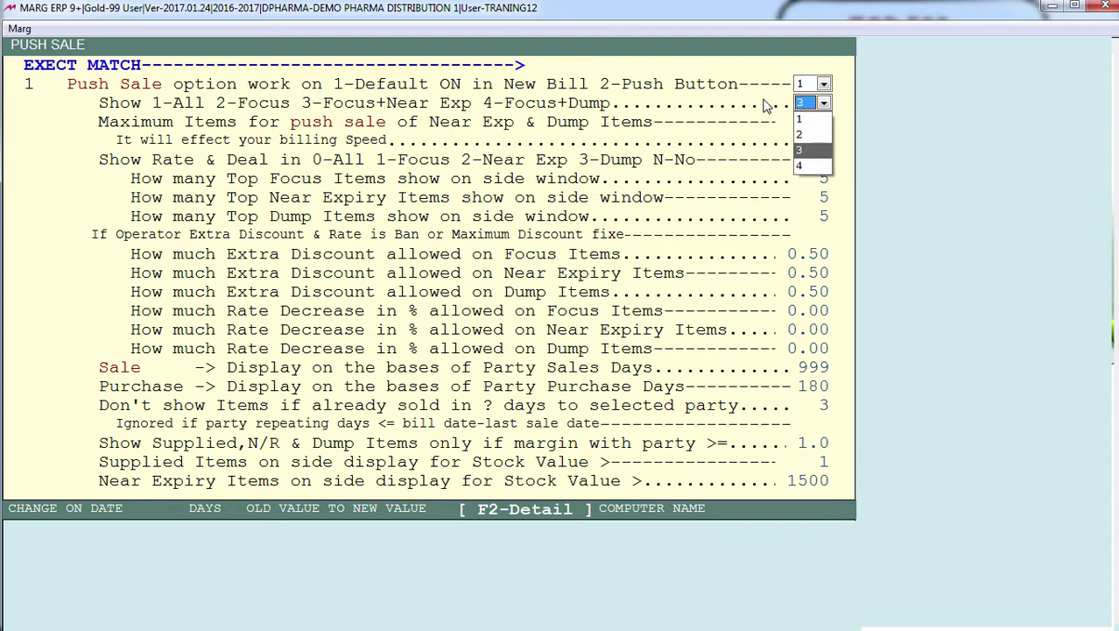
{"action": "key", "text": "Return"}
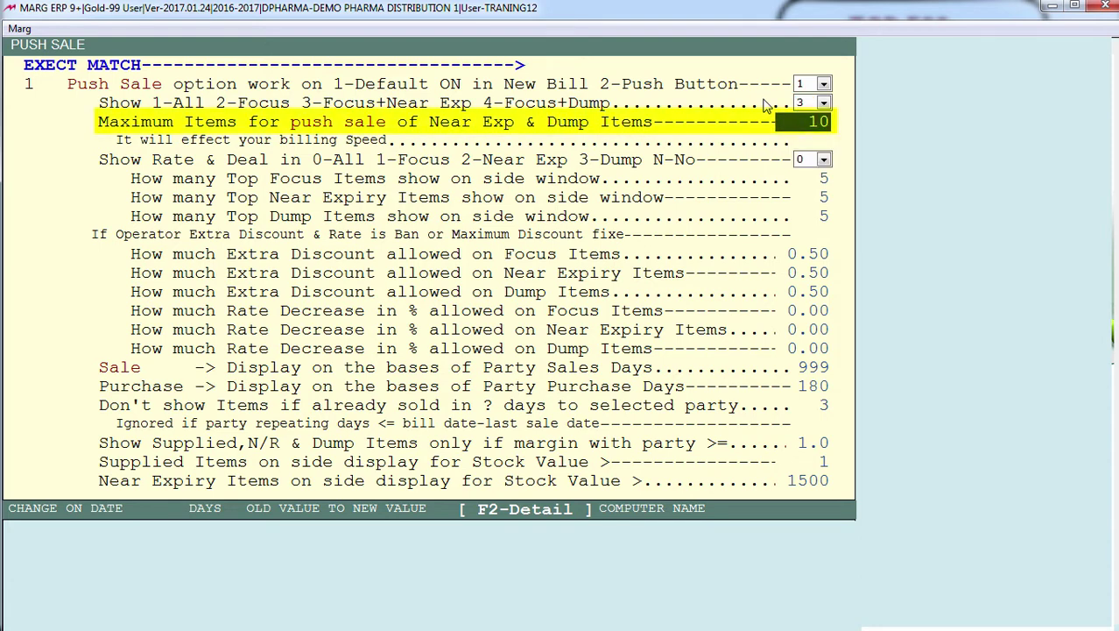
{"action": "key", "text": "Return"}
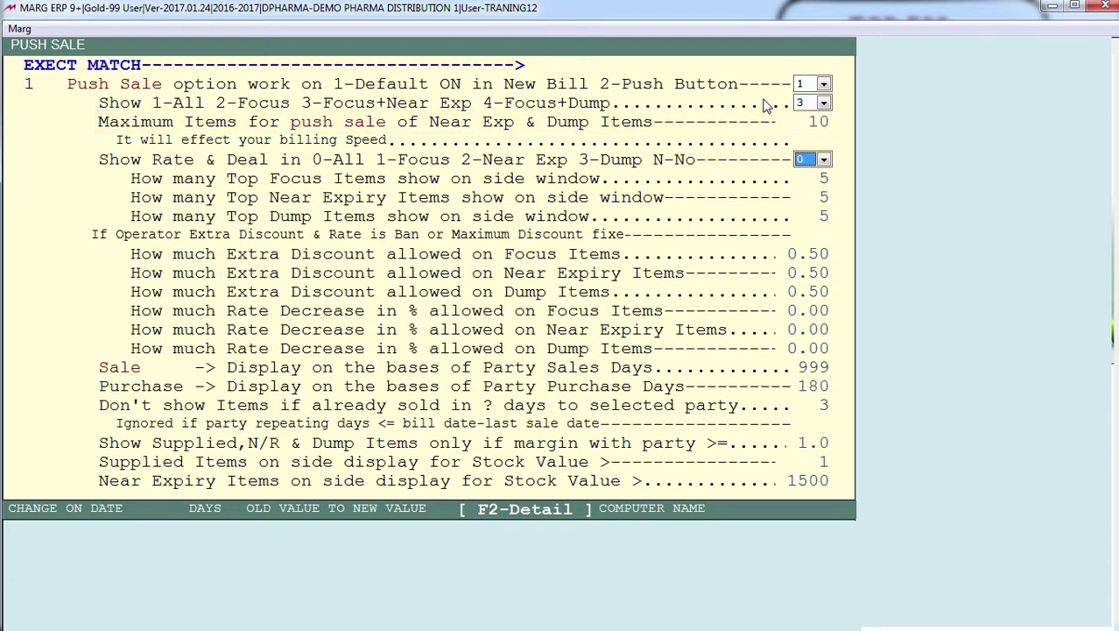
Go through the Show Rate & Deal choices for focus, near expiry, dump and no items, and settle on 0-All.
{"action": "key", "text": "alt+Down"}
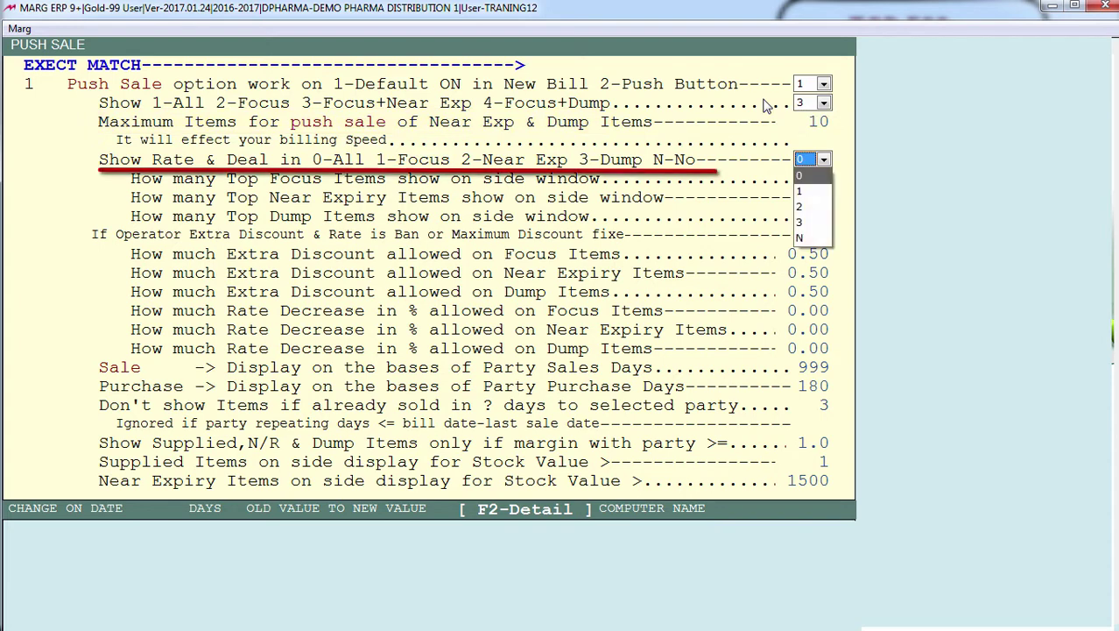
{"action": "key", "text": "Return"}
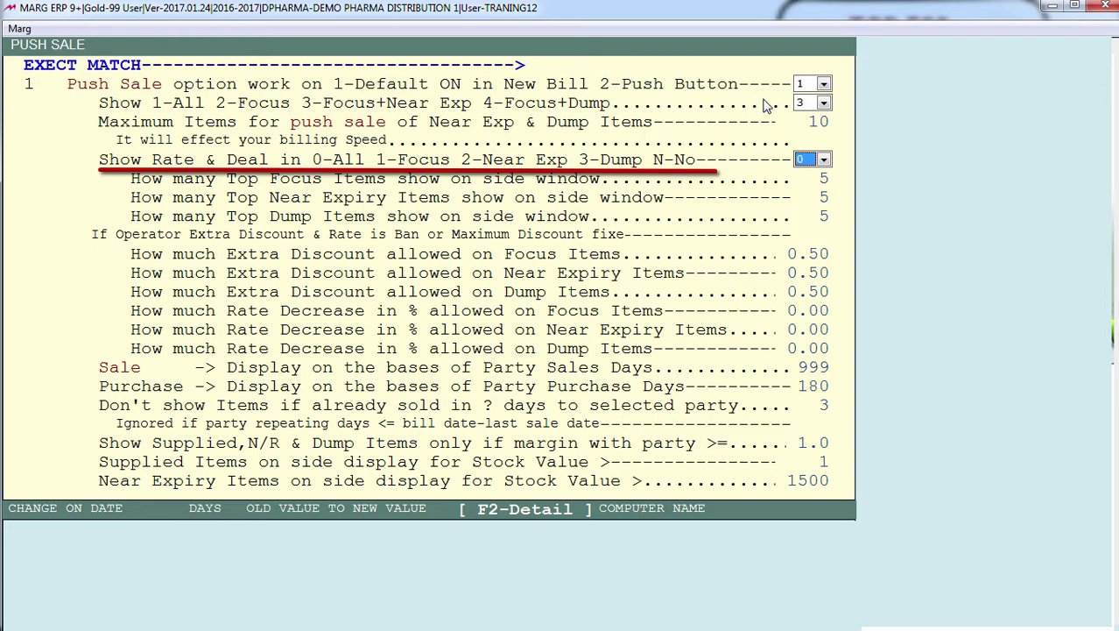
{"action": "key", "text": "alt+Down"}
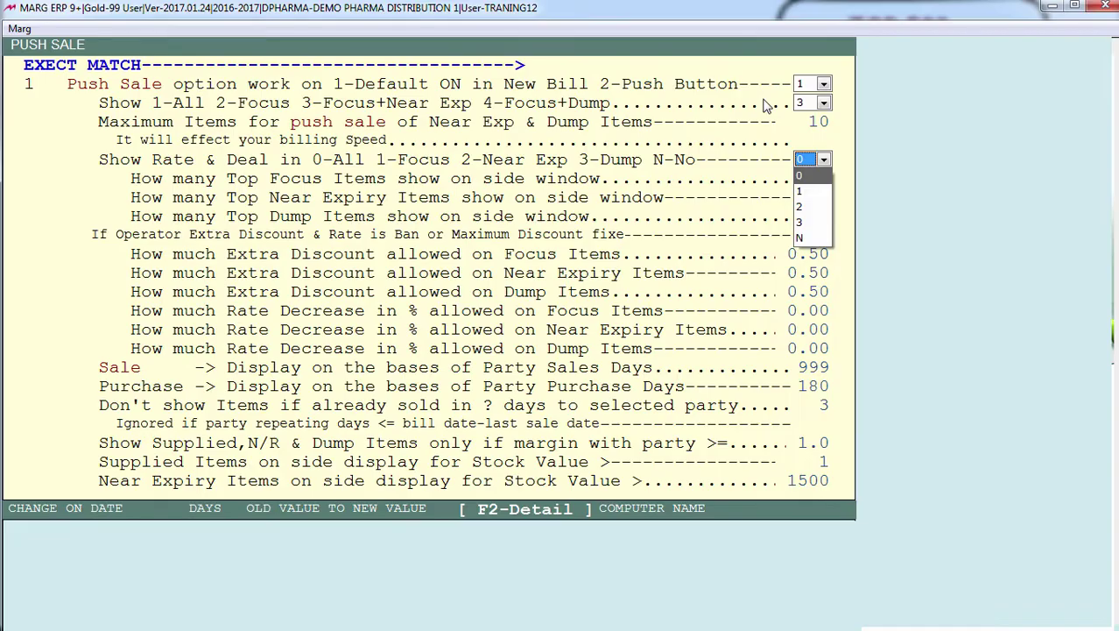
{"action": "key", "text": "Down"}
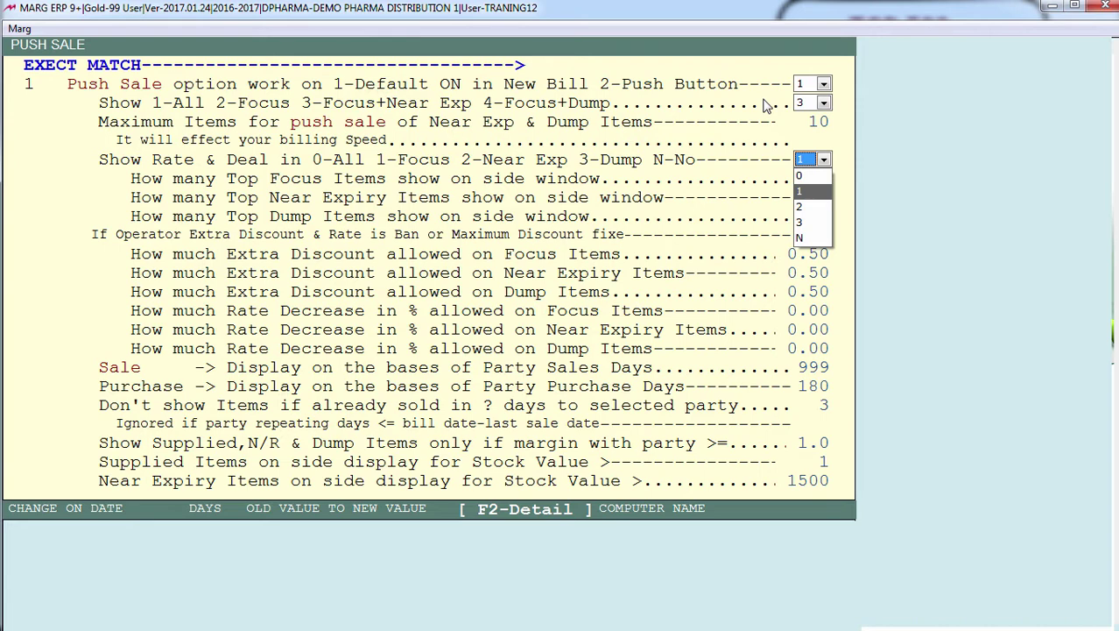
{"action": "key", "text": "Up"}
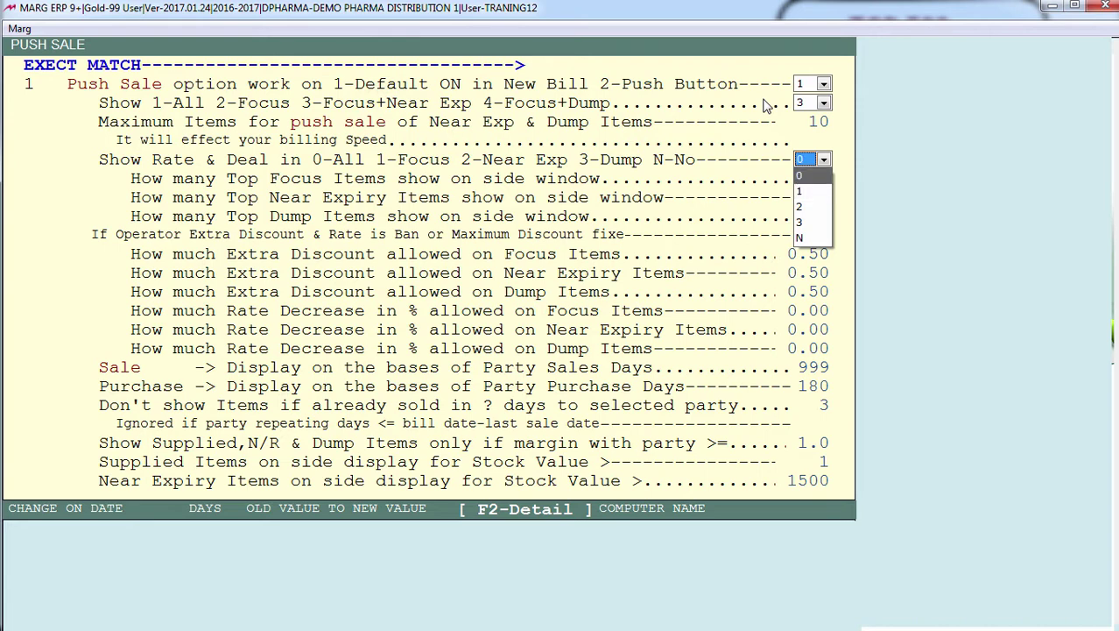
{"action": "key", "text": "Down"}
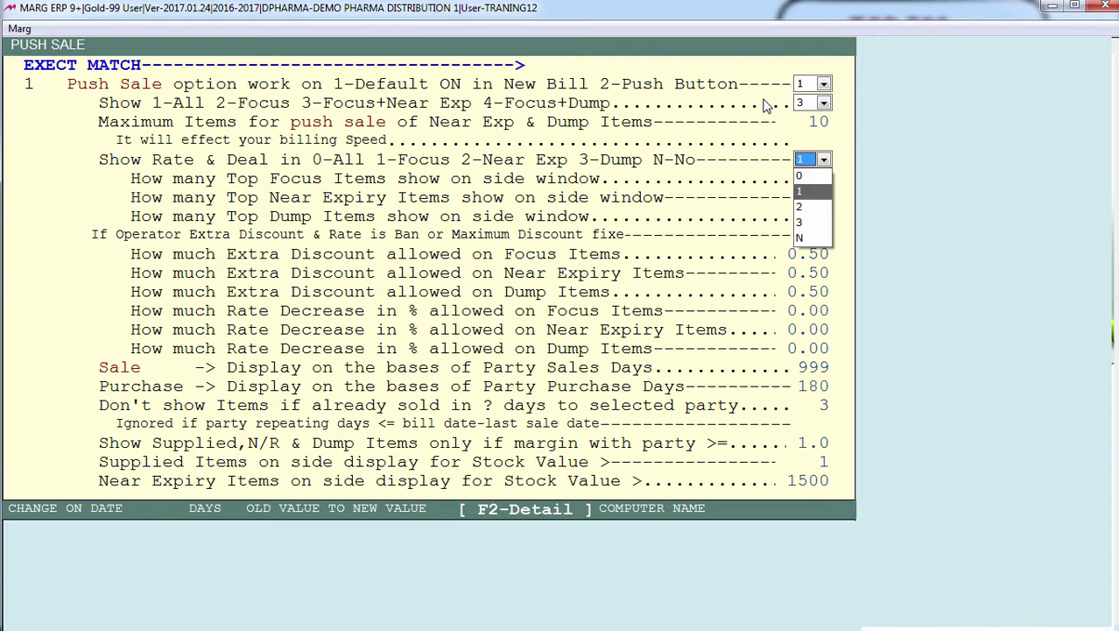
{"action": "key", "text": "Down"}
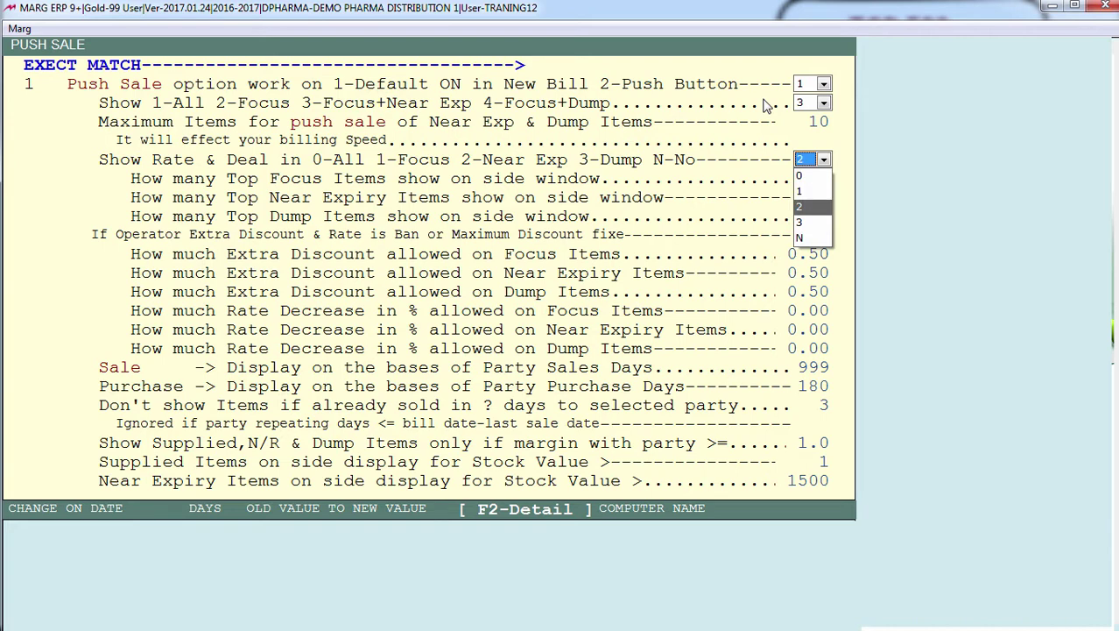
{"action": "key", "text": "Down"}
{"action": "key", "text": "Down"}
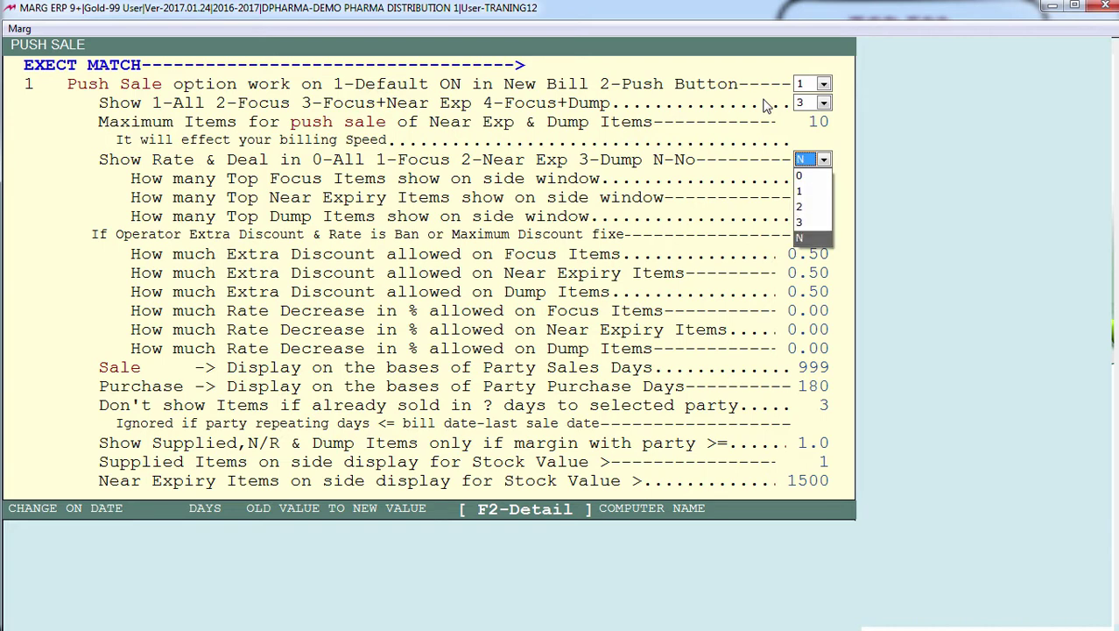
{"action": "key", "text": "0"}
{"action": "key", "text": "Return"}
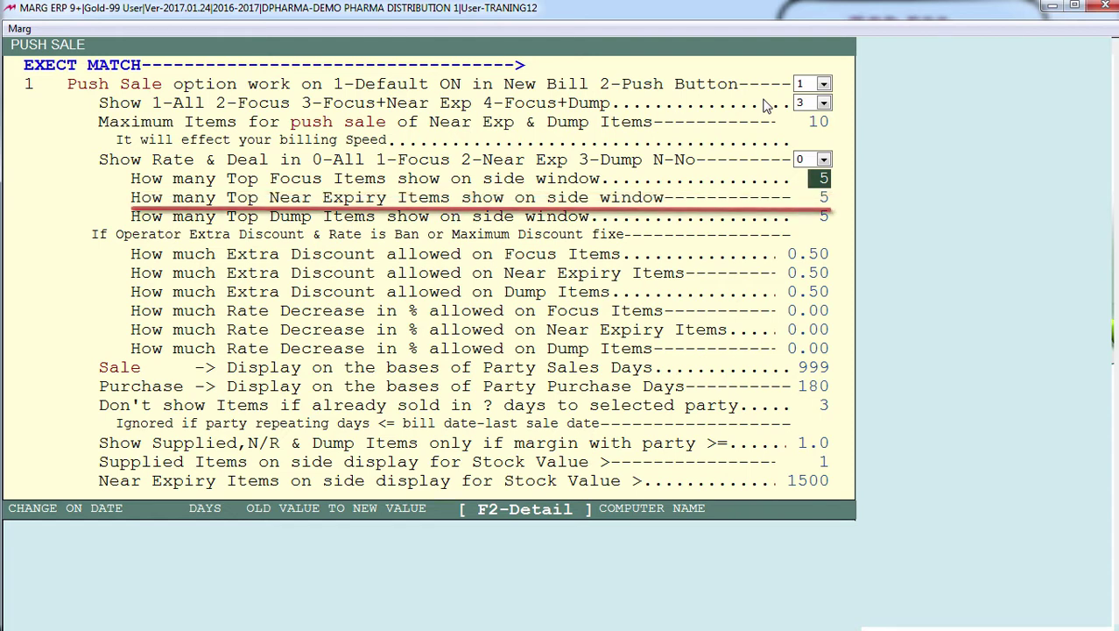
Accept 5 as the number of top focus, near expiry and dump items shown on the side window.
{"action": "key", "text": "Return"}
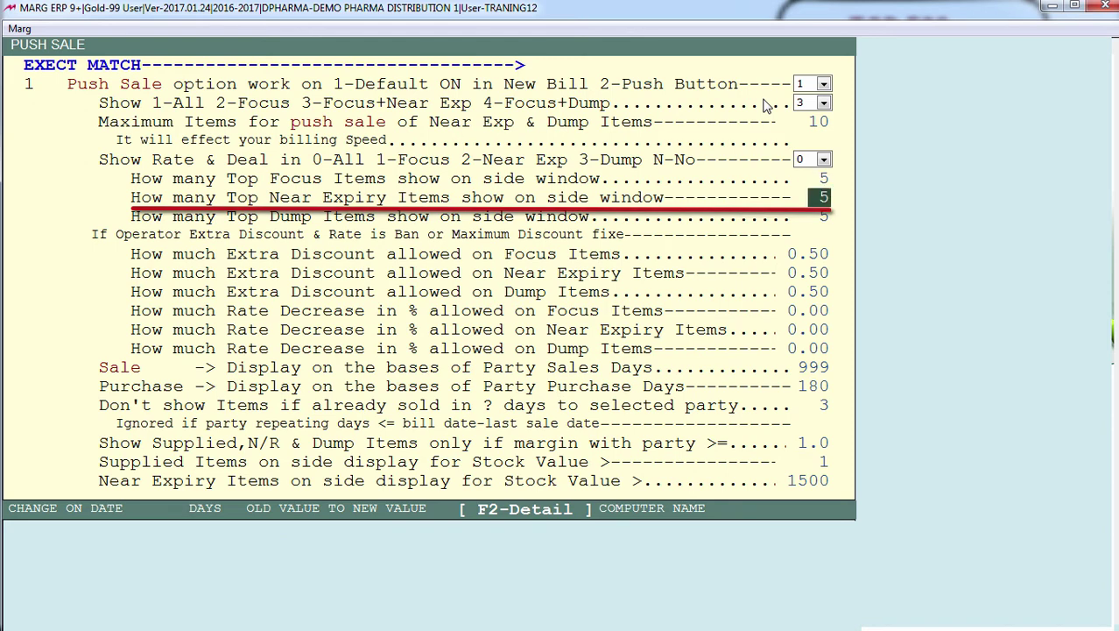
{"action": "key", "text": "Return"}
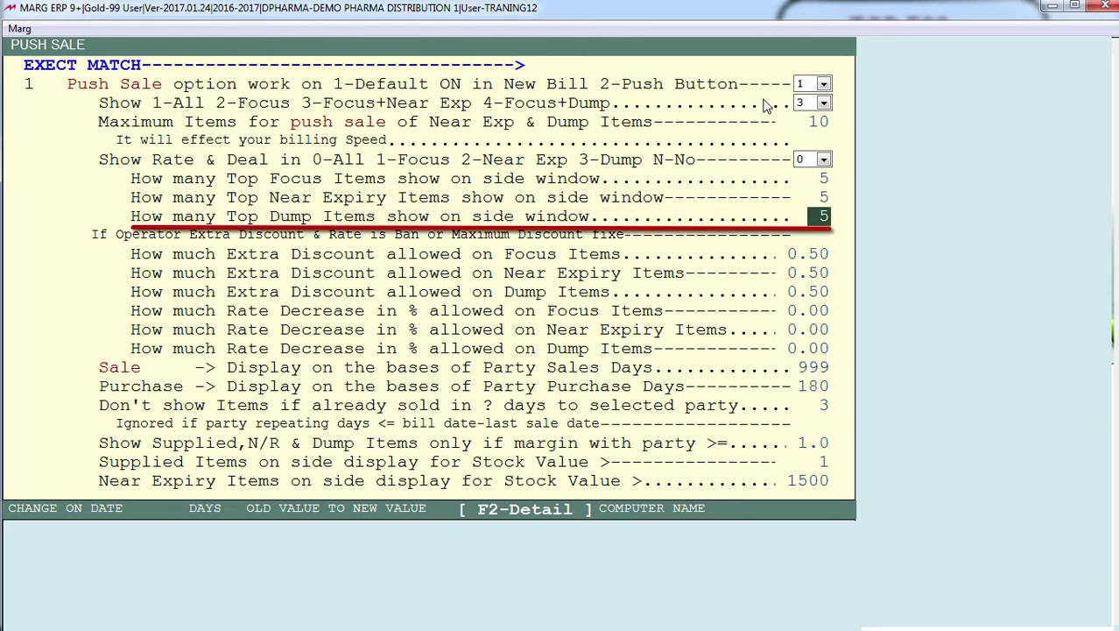
{"action": "key", "text": "Return"}
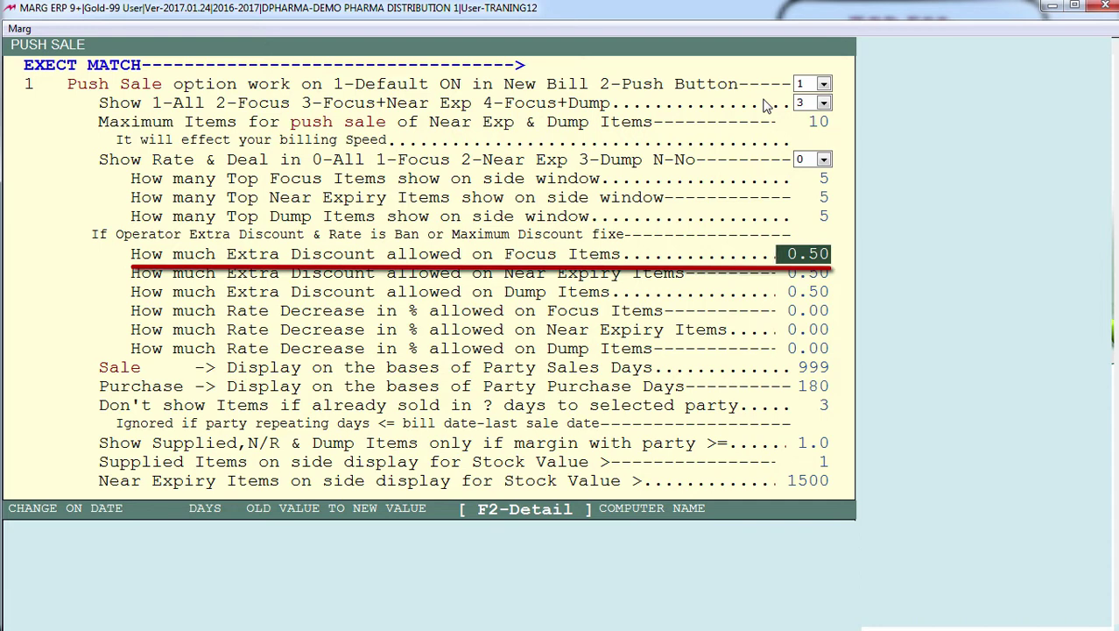
Keep the extra discounts at 0.50 and set the allowed rate decrease to 5% for focus, 2% for near expiry and 1% for dump items.
{"action": "key", "text": "Return"}
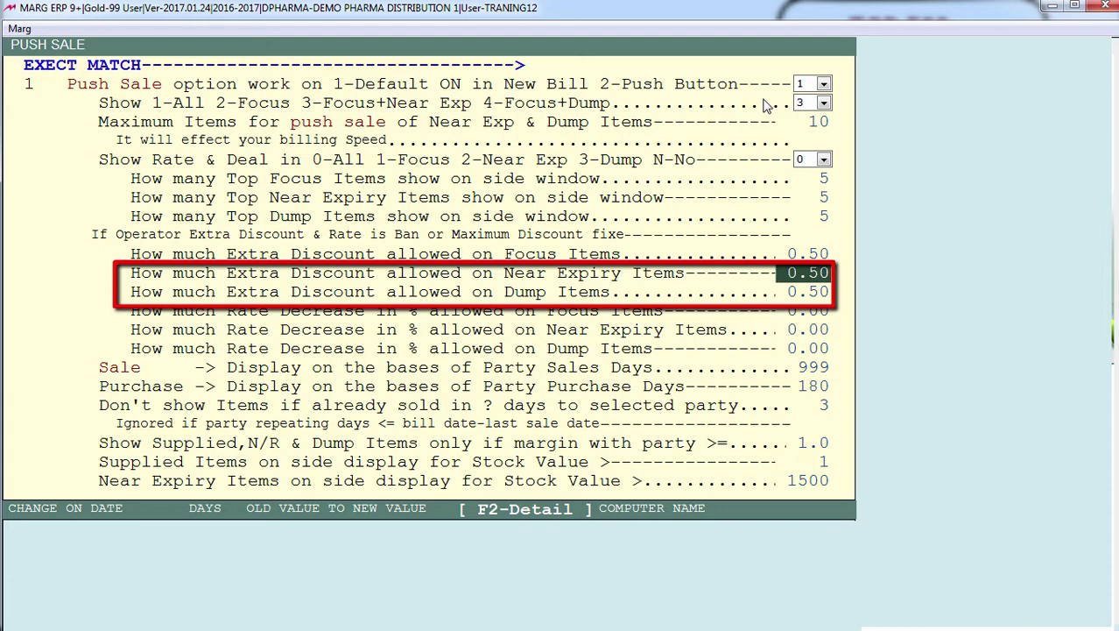
{"action": "key", "text": "Return"}
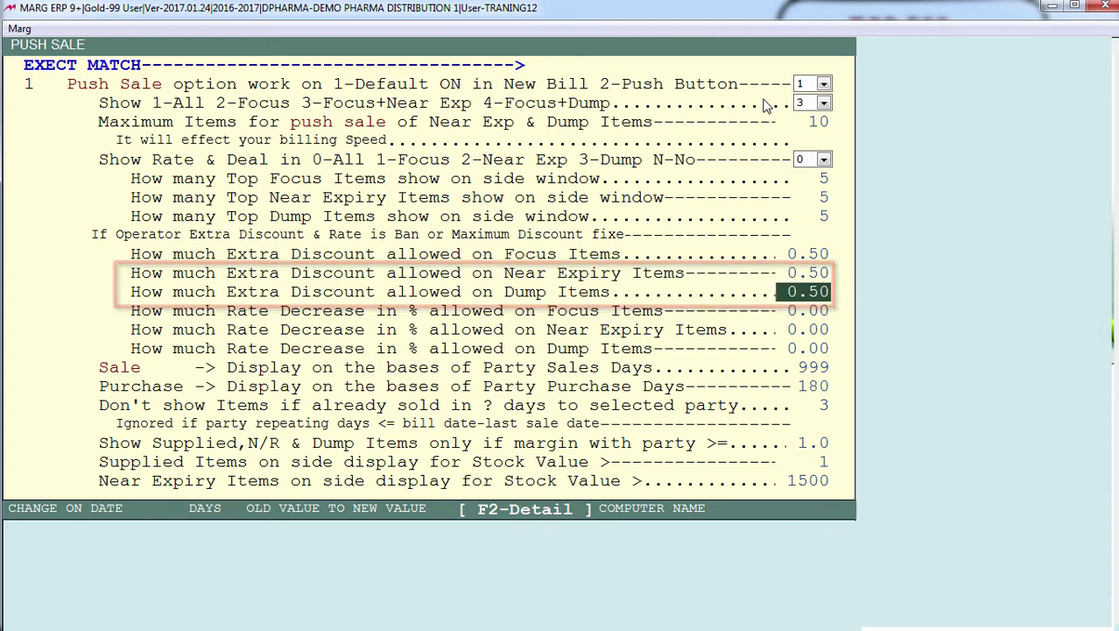
{"action": "key", "text": "Return"}
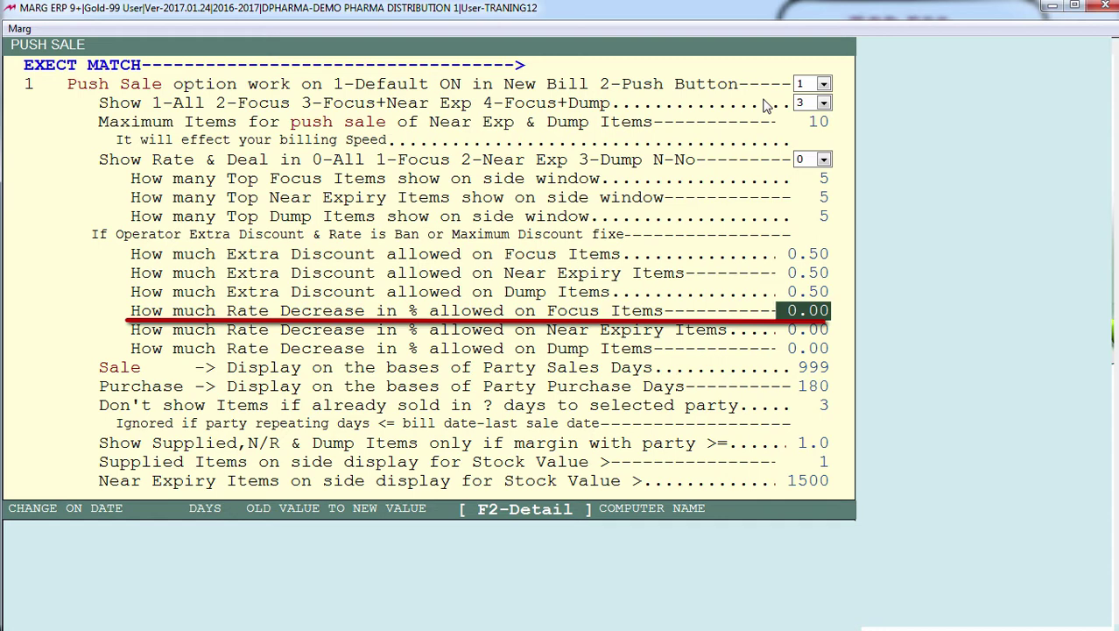
{"action": "type", "text": "5"}
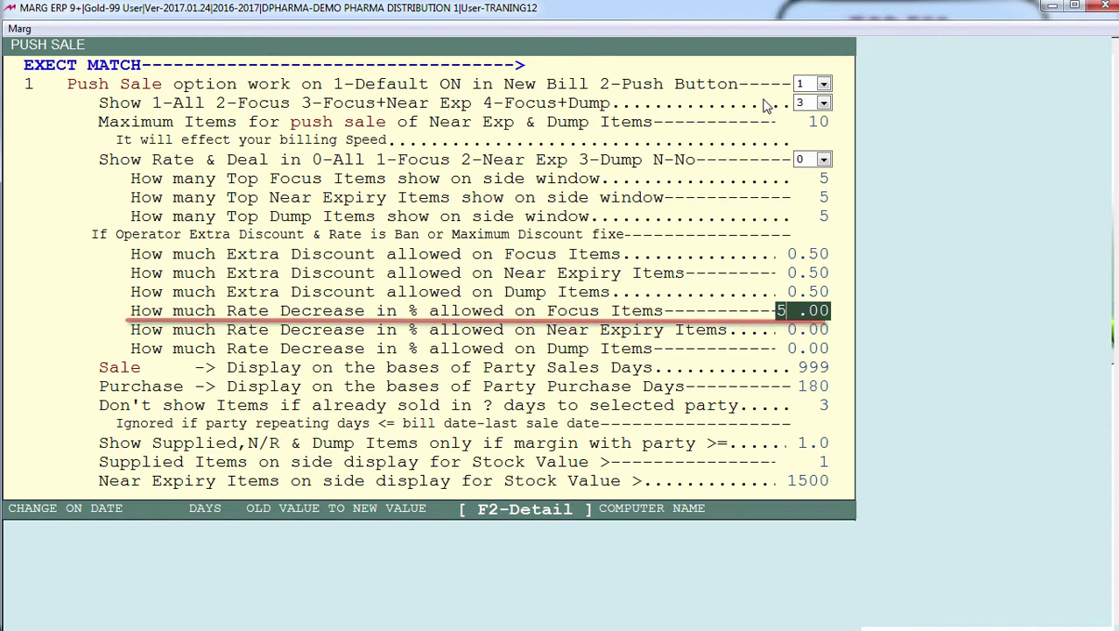
{"action": "key", "text": "Return"}
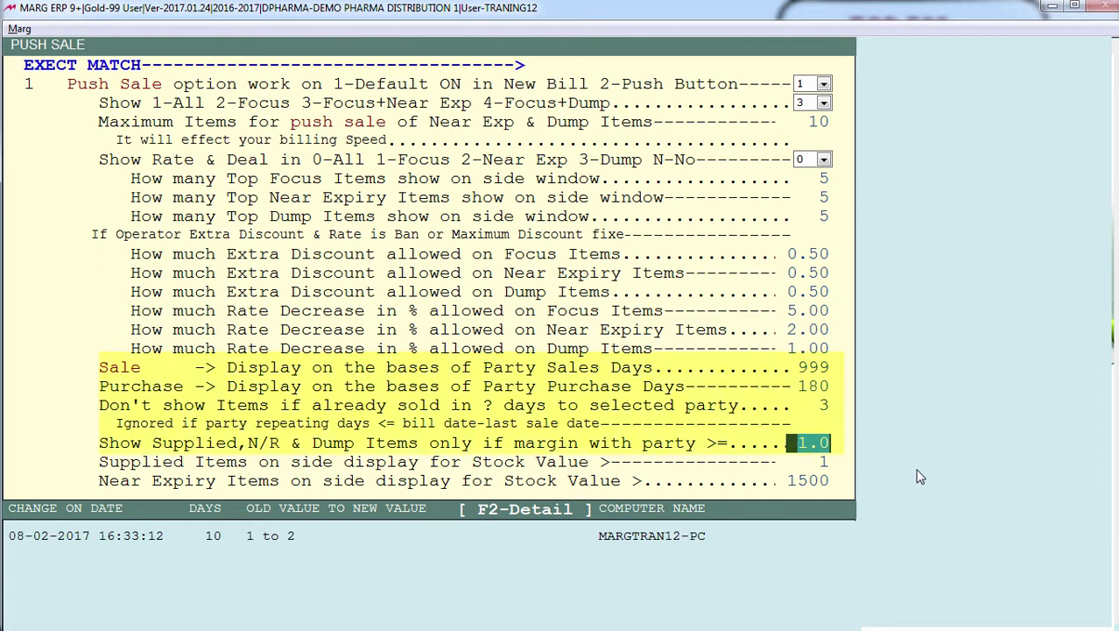
Set the minimum stock value for supplied items on the side display to 300.
{"action": "key", "text": "Return"}
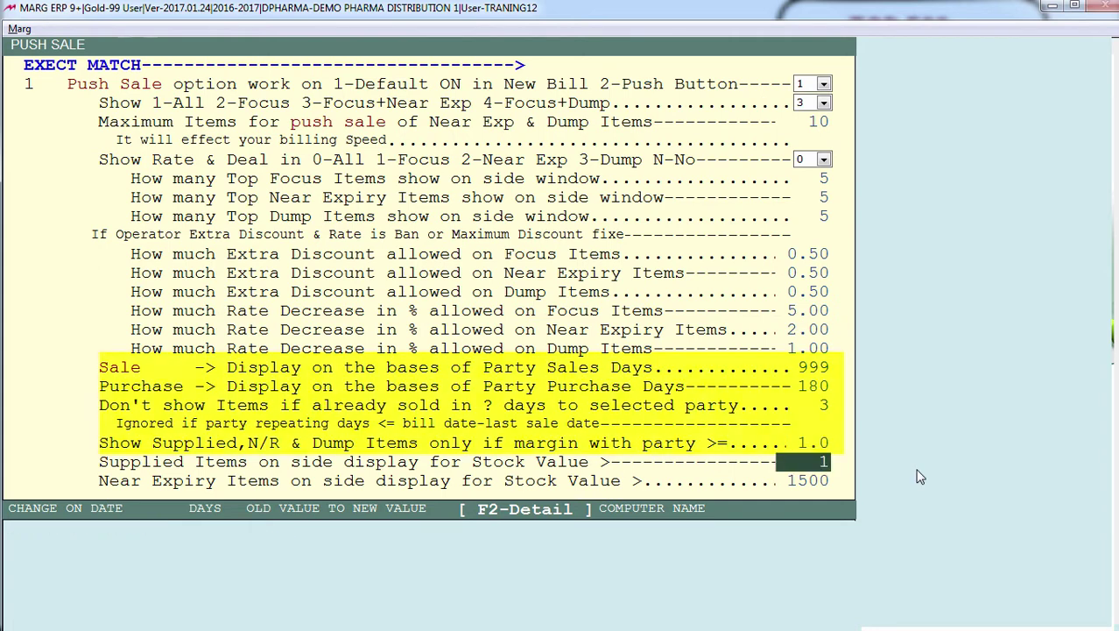
{"action": "key", "text": "Return"}
{"action": "key", "text": "Up"}
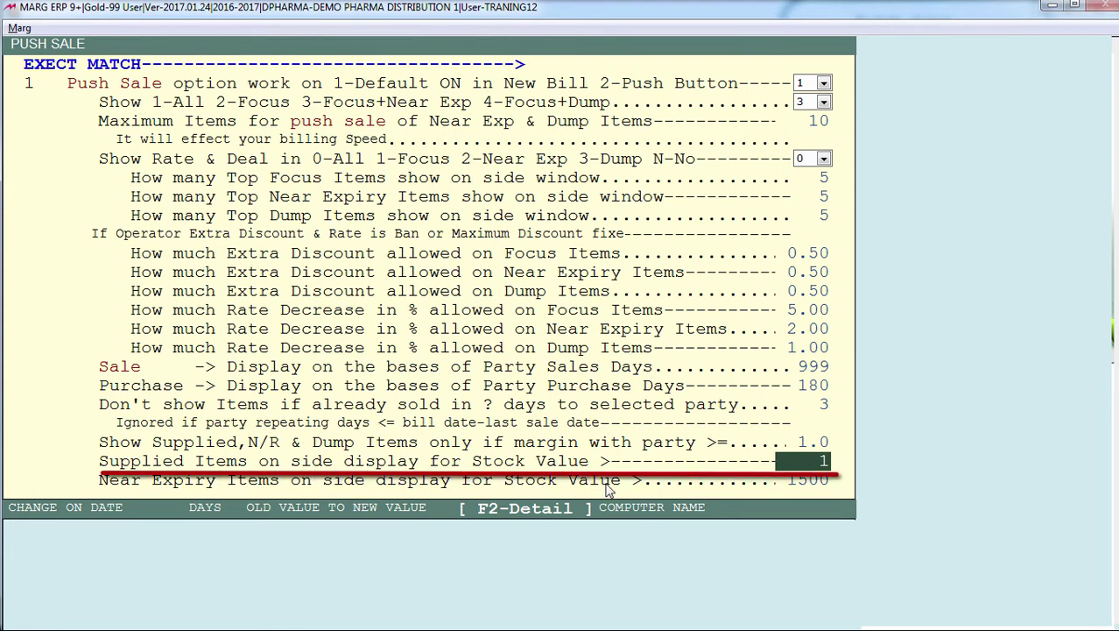
{"action": "left_click_drag", "start_coordinate": [788, 463], "coordinate": [874, 461]}
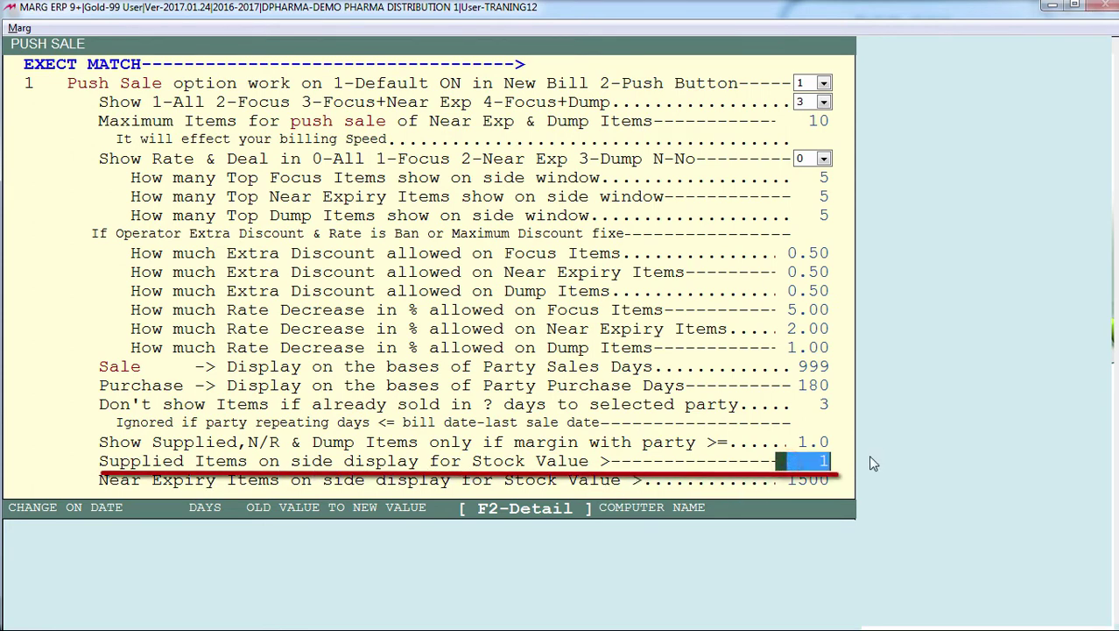
{"action": "type", "text": "300"}
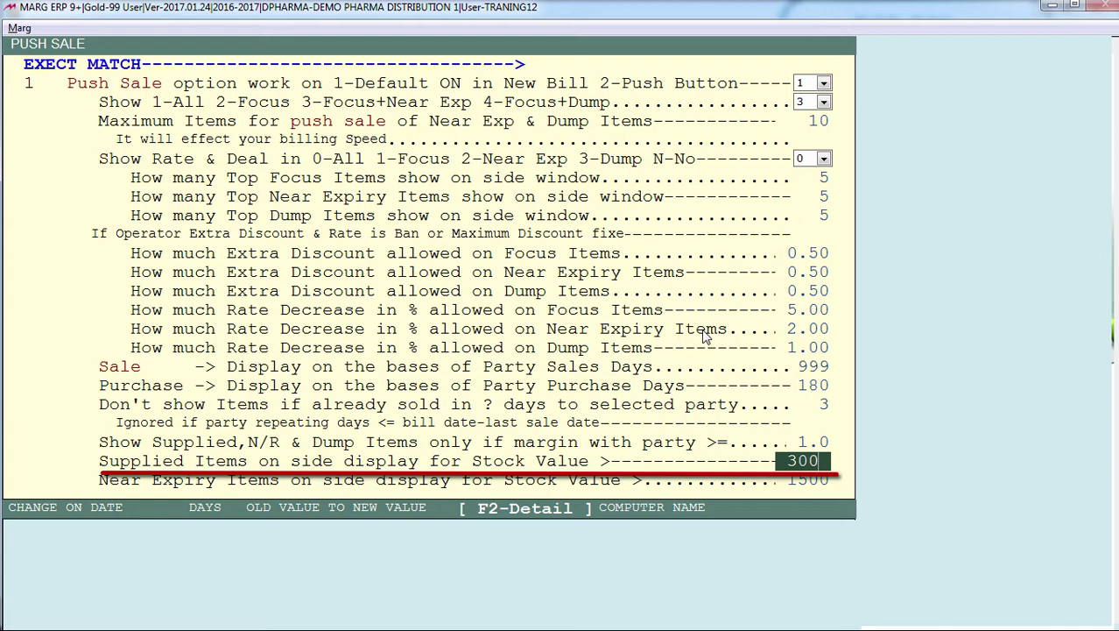
{"action": "key", "text": "Return"}
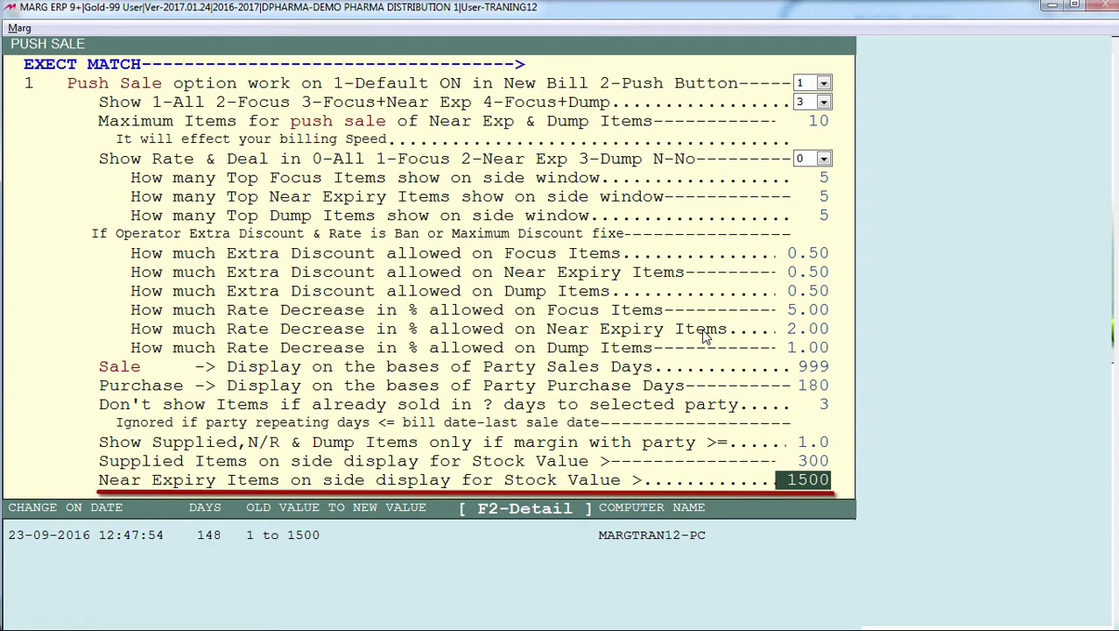
Set the near expiry days to 10 and their calculation to 2-After Near Expiry Days.
{"action": "key", "text": "Return"}
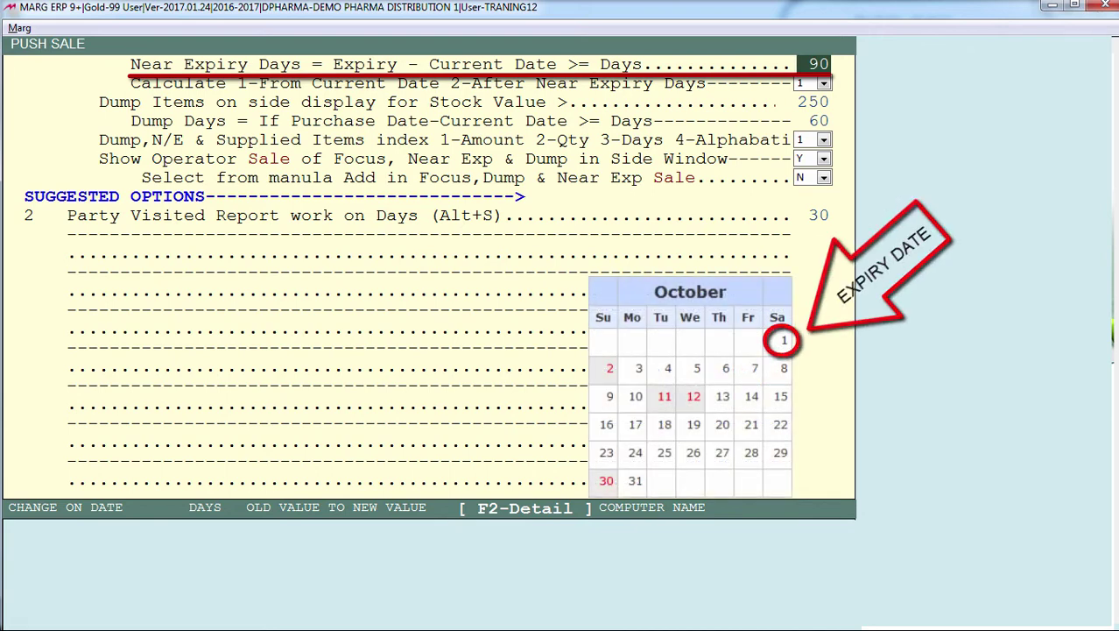
{"action": "type", "text": "10"}
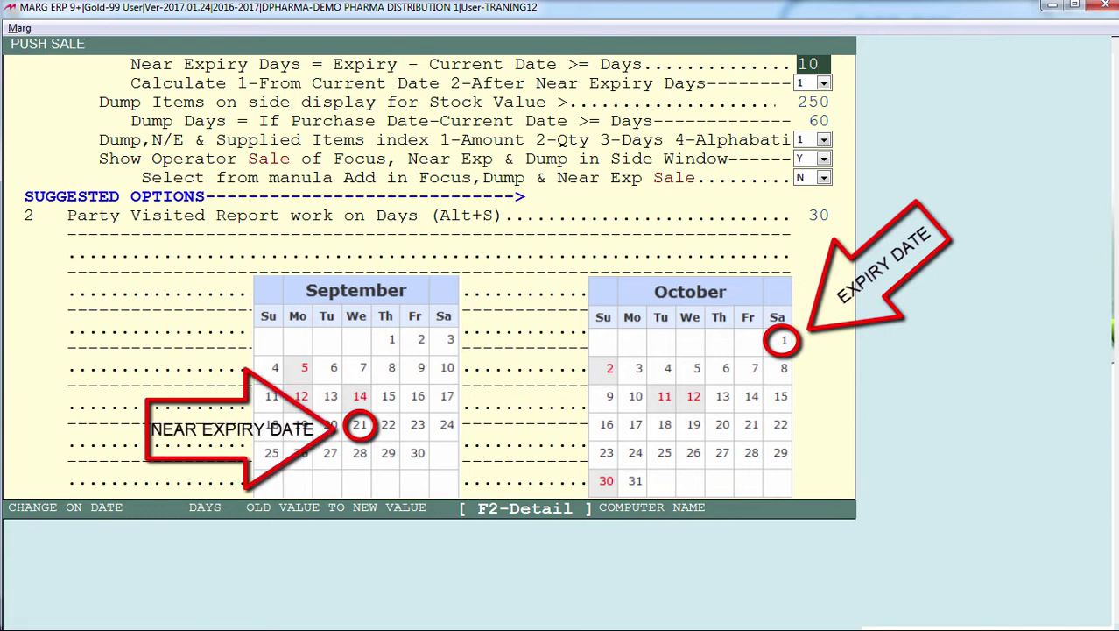
{"action": "key", "text": "Return"}
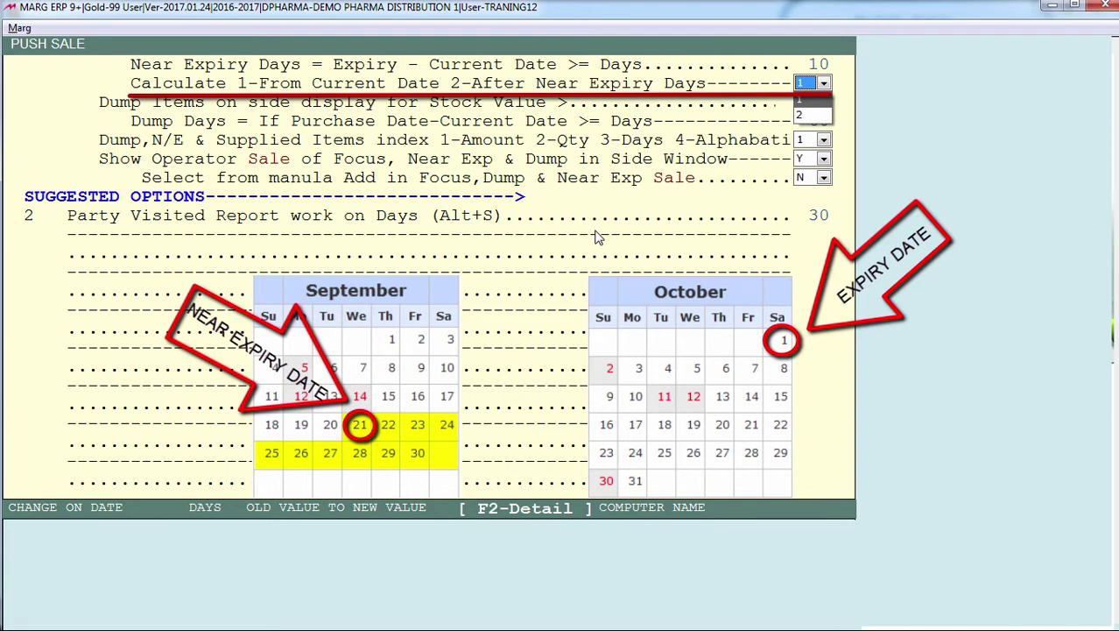
{"action": "key", "text": "Down"}
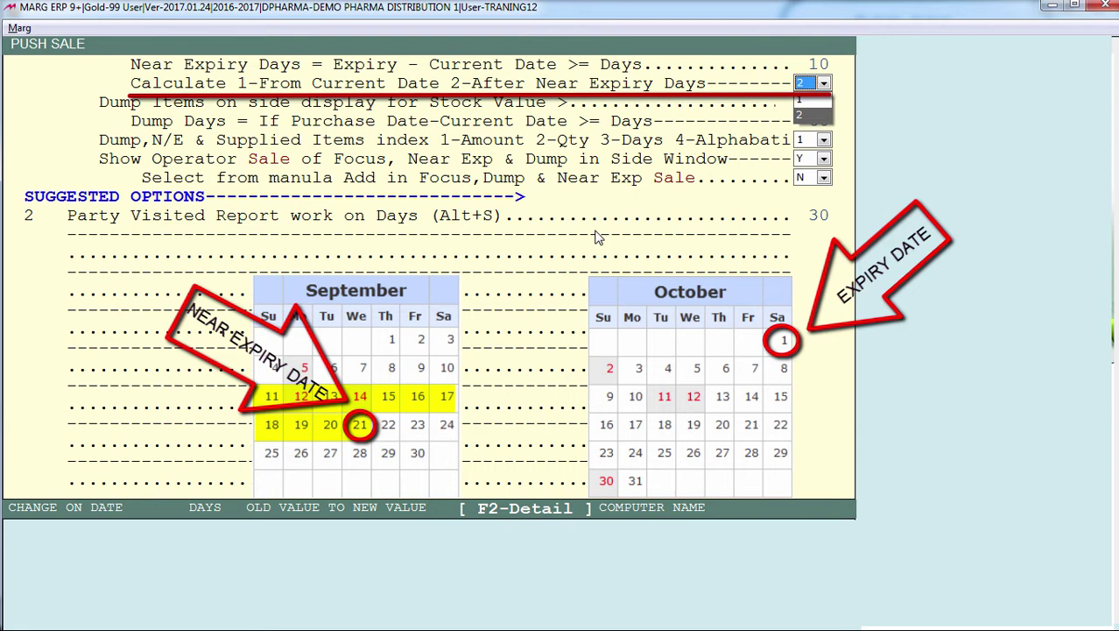
{"action": "key", "text": "Return"}
Set the dump days to 10 and go through the dump, near expiry and supplied items index choices, settling on 1-Amount.
{"action": "key", "text": "Return"}
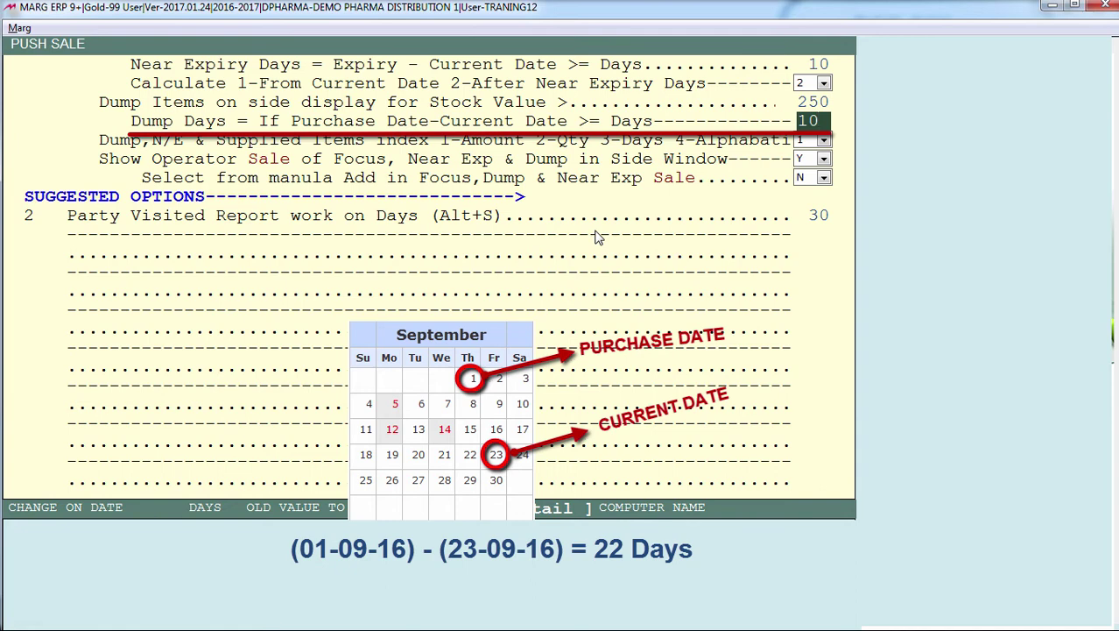
{"action": "key", "text": "Return"}
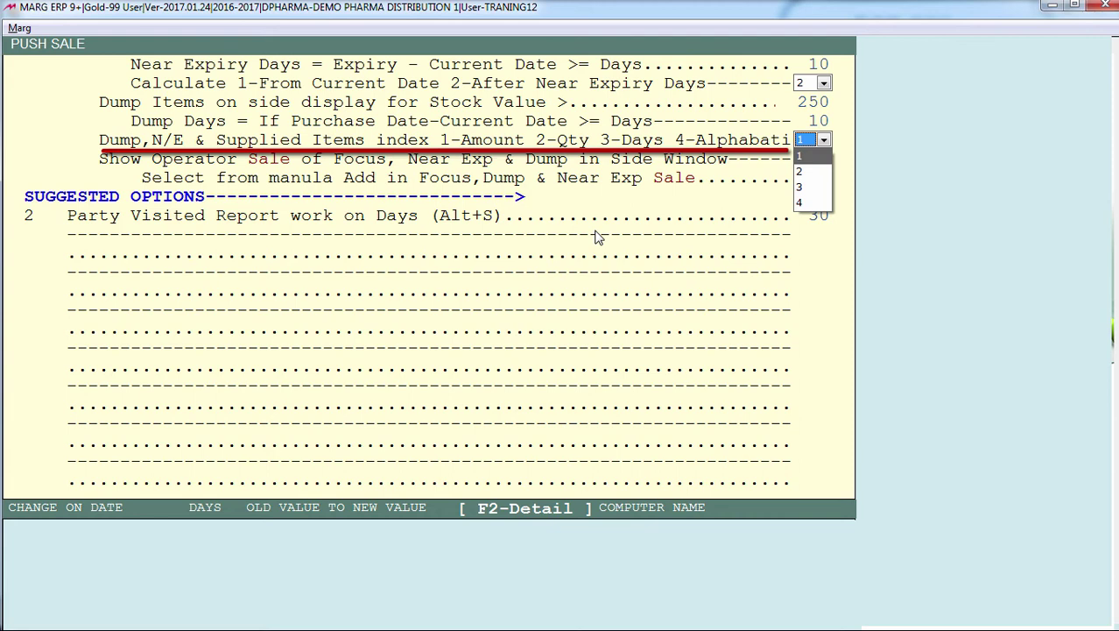
{"action": "key", "text": "Down"}
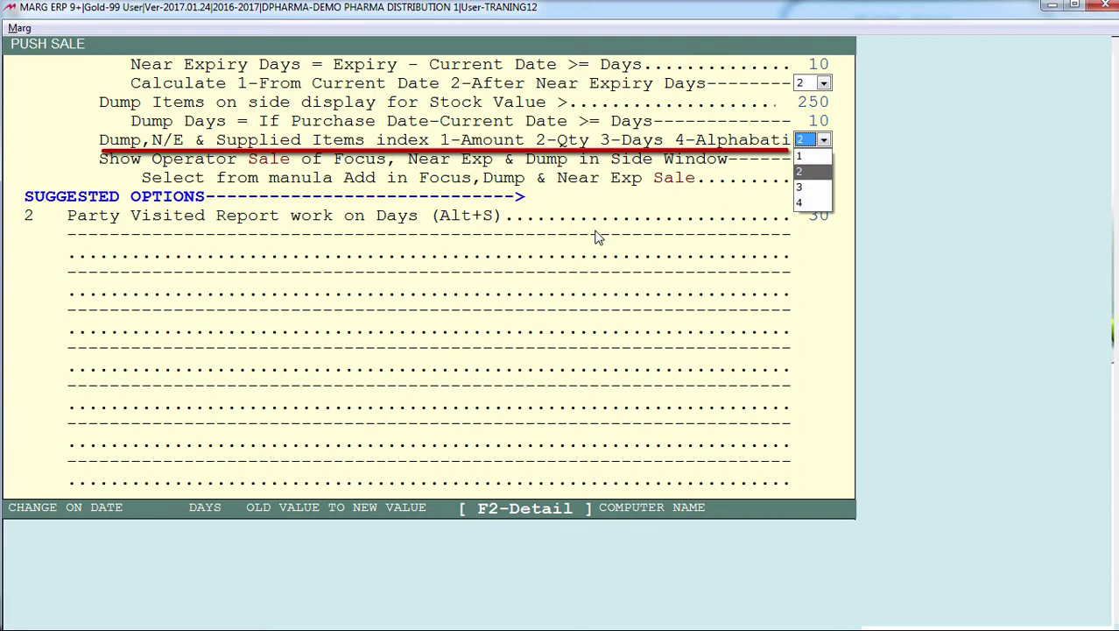
{"action": "key", "text": "Down"}
{"action": "key", "text": "Down"}
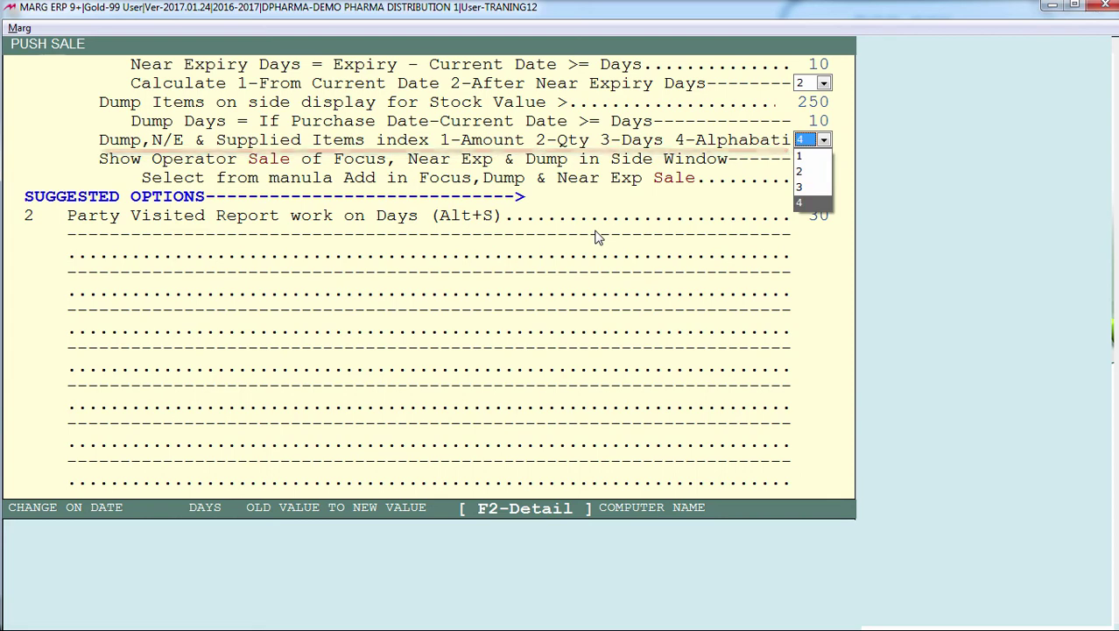
{"action": "key", "text": "Return"}
Keep the operator sale display in the side window at Y and set selection from manually added focus, dump and near expiry items to Y.
{"action": "key", "text": "alt+Down"}
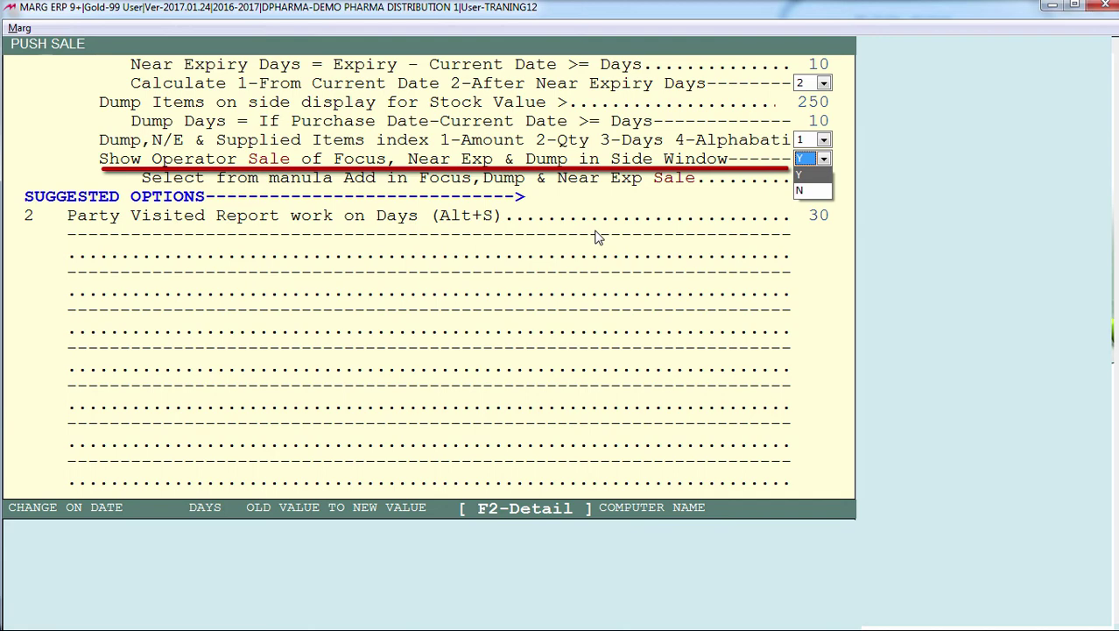
{"action": "key", "text": "Return"}
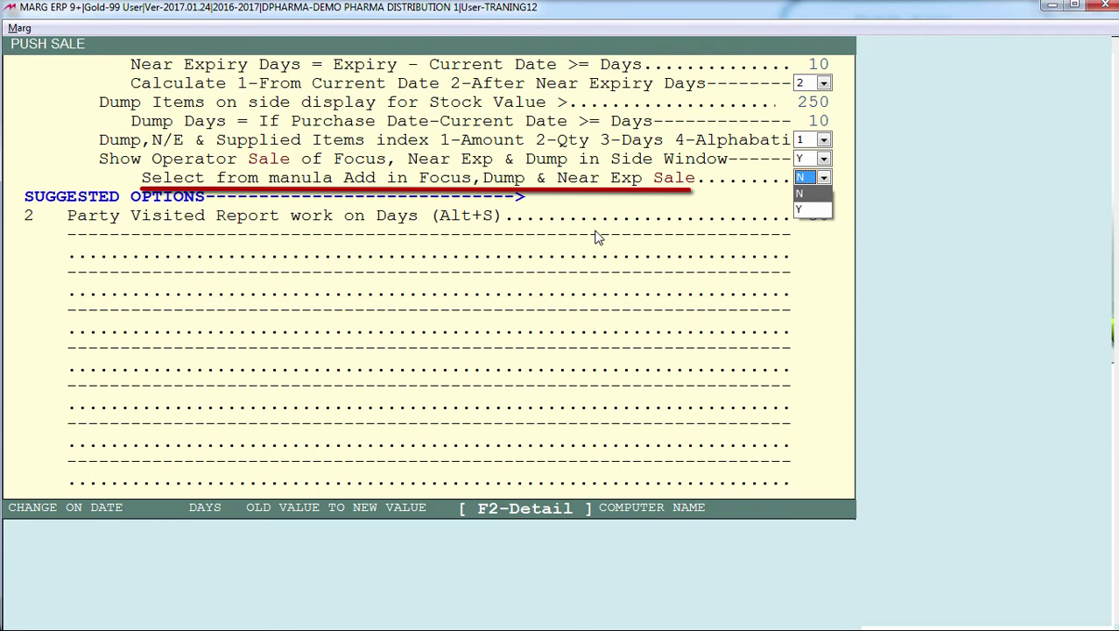
{"action": "key", "text": "Down"}
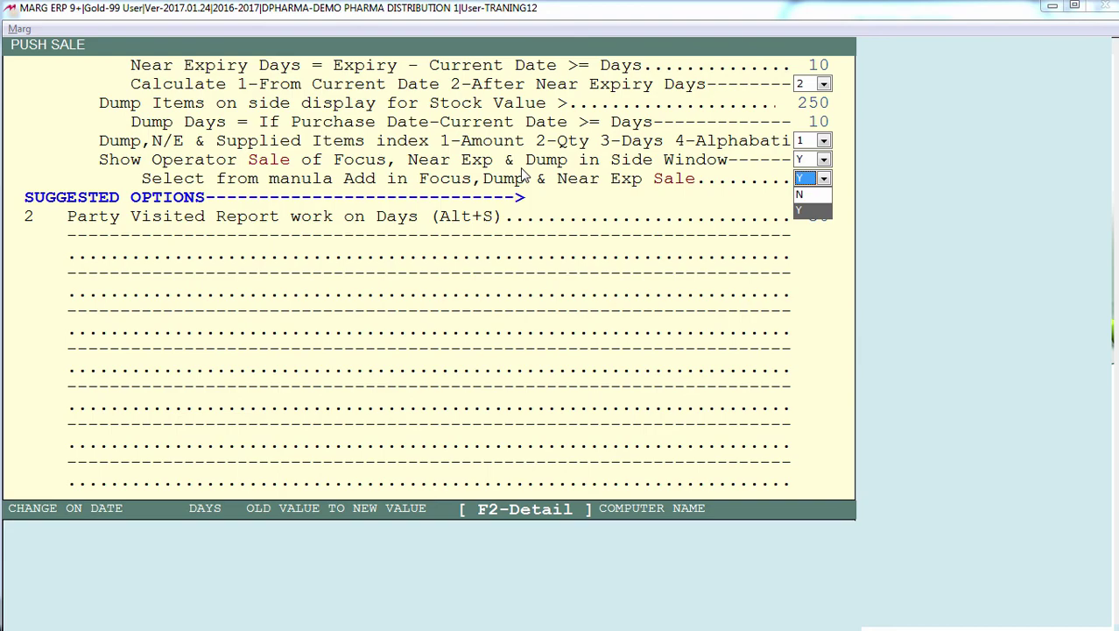
{"action": "key", "text": "Return"}
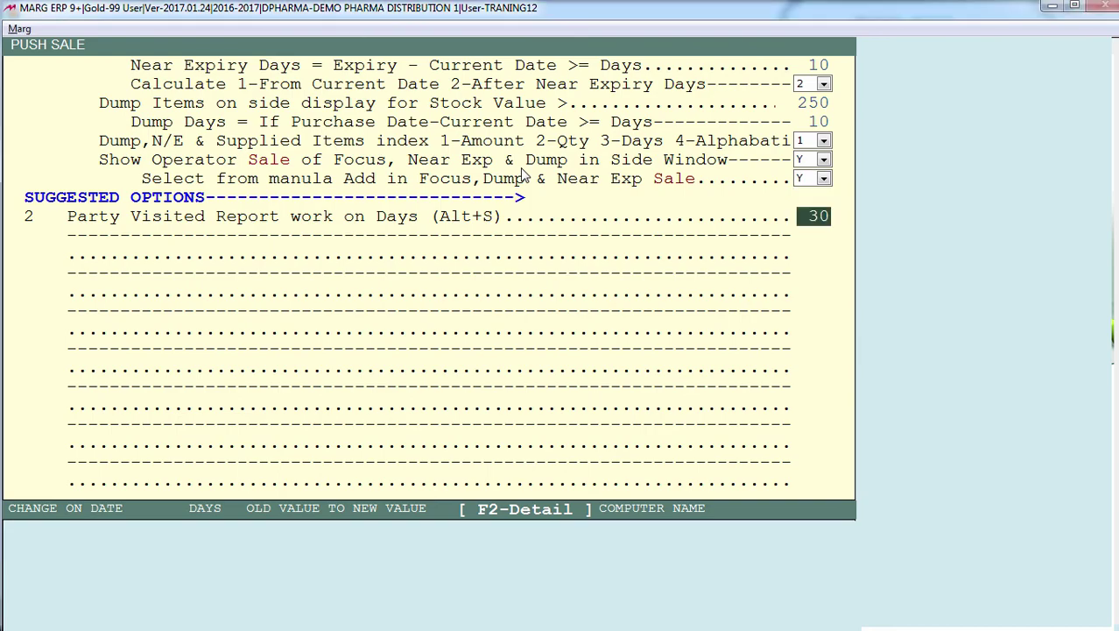